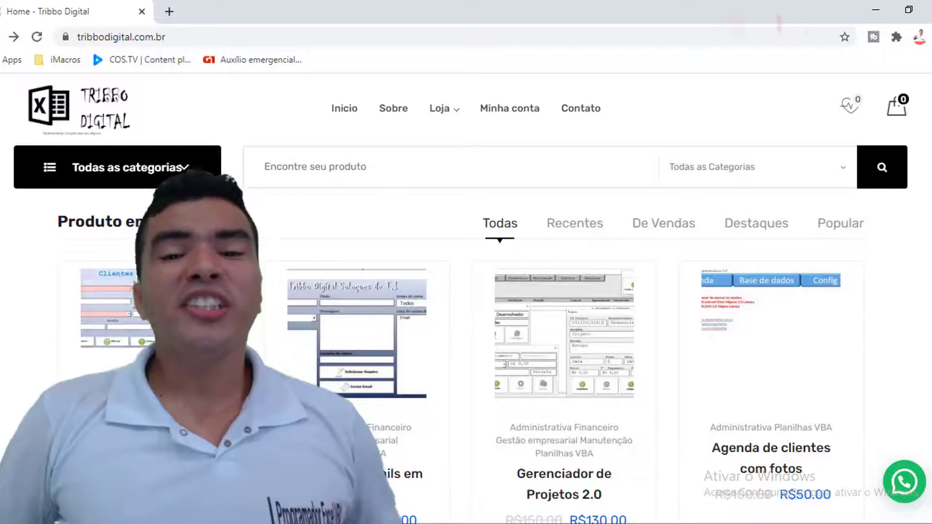
Browse the Tribbo Digital product grid, view the WhatsApp product page and image, then return.
scroll(297, 266, "down", 3)
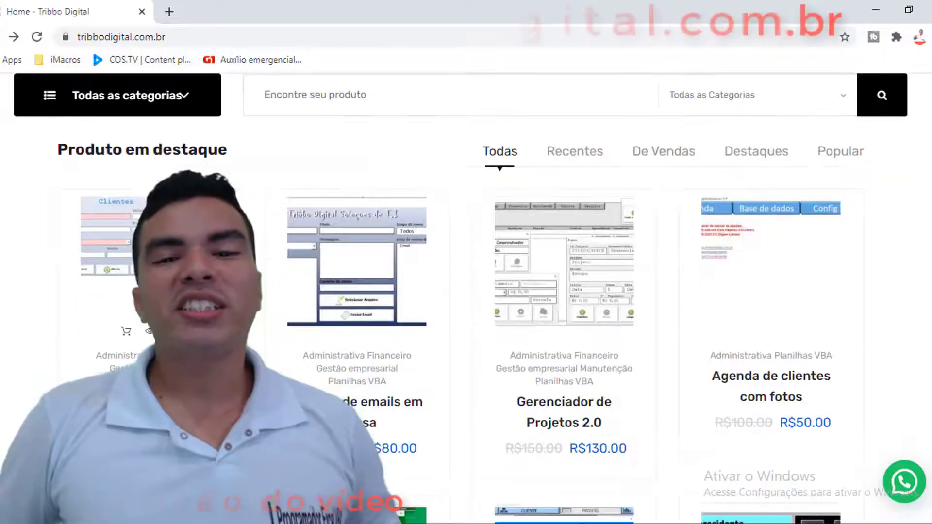
scroll(538, 274, "down", 2)
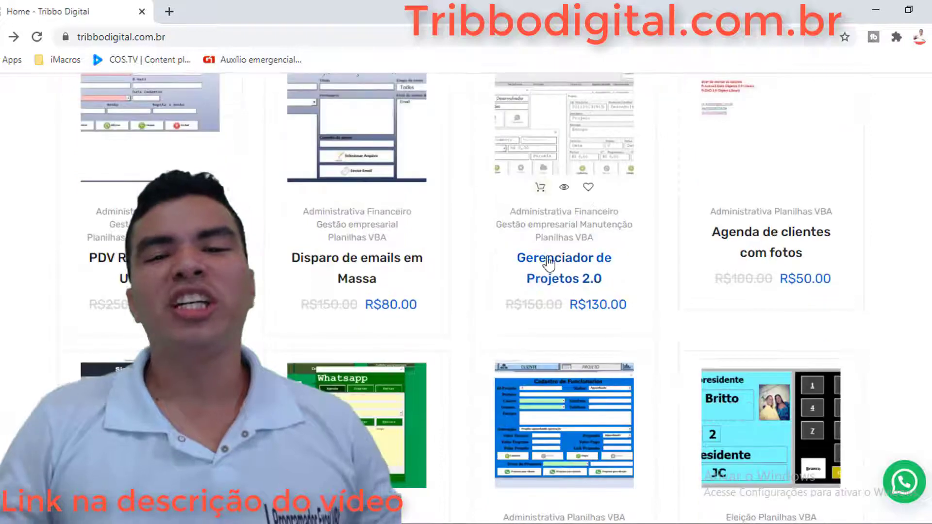
scroll(558, 254, "down", 1)
scroll(558, 255, "down", 2)
scroll(558, 255, "down", 1)
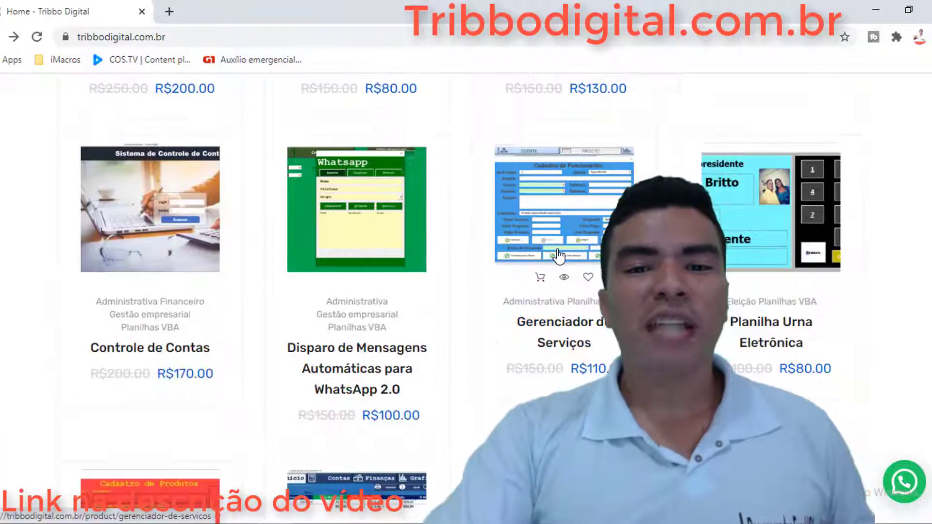
scroll(558, 255, "down", 2)
scroll(559, 256, "down", 1)
scroll(558, 256, "down", 3)
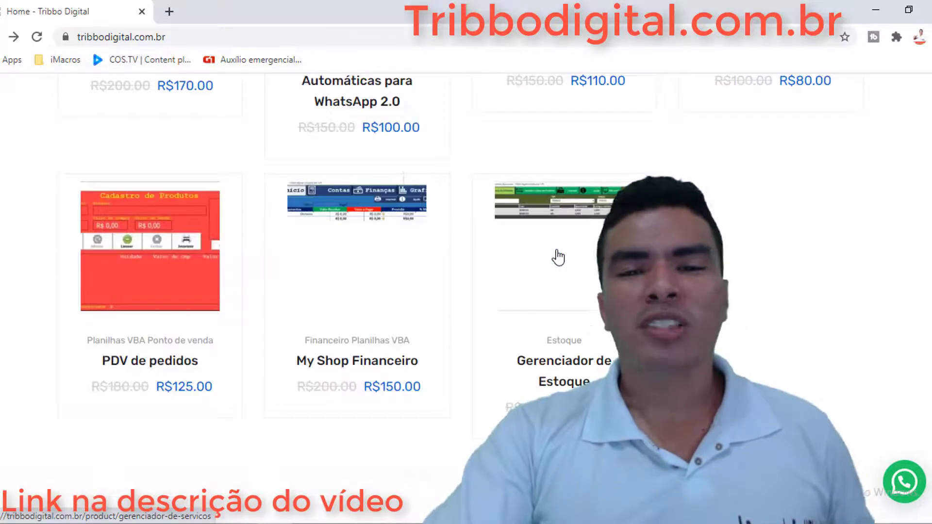
key("alt+Right")
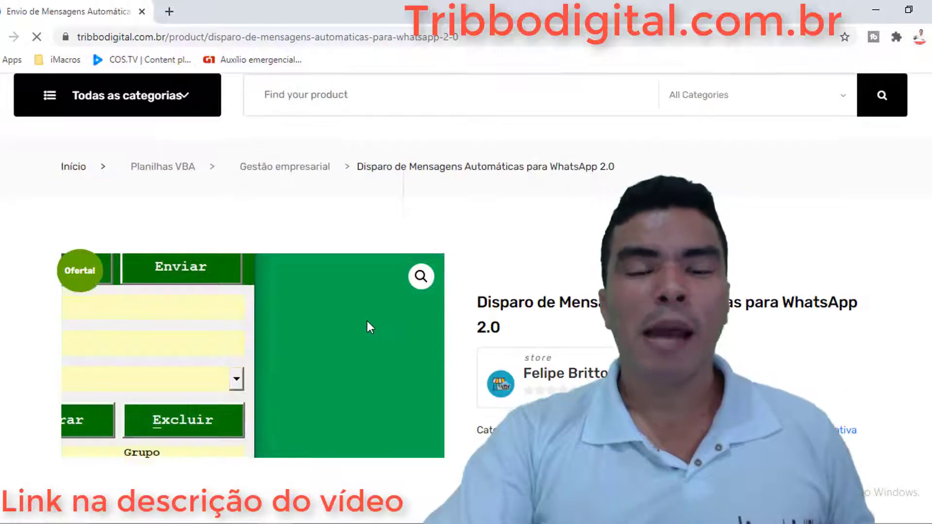
scroll(373, 267, "down", 2)
left_click(421, 205)
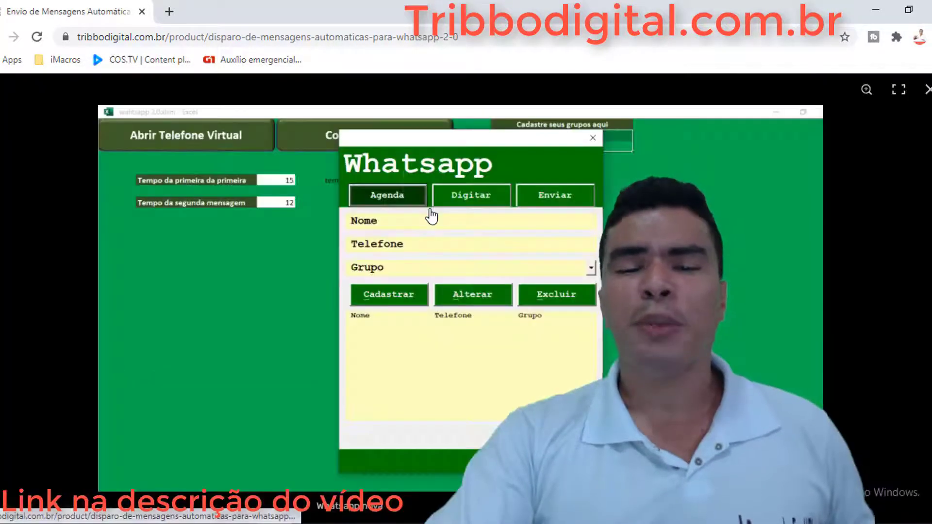
key("alt+Left")
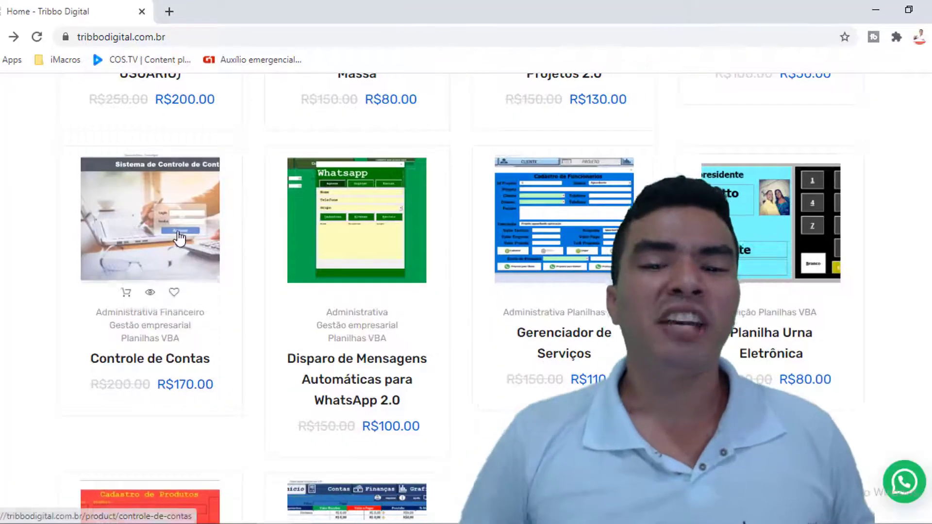
Open the Controle de Contas product page and scroll to its description and chart screenshot.
left_click(179, 237)
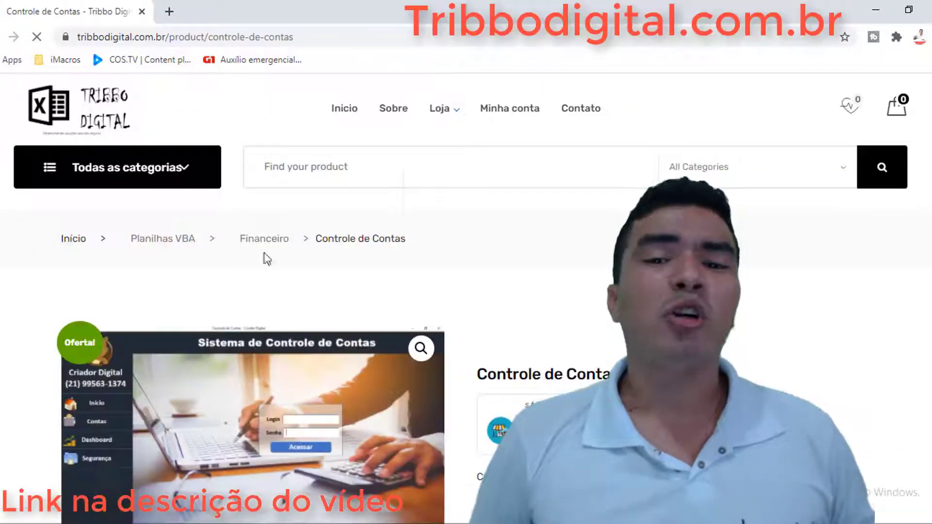
scroll(339, 322, "down", 2)
scroll(339, 323, "down", 2)
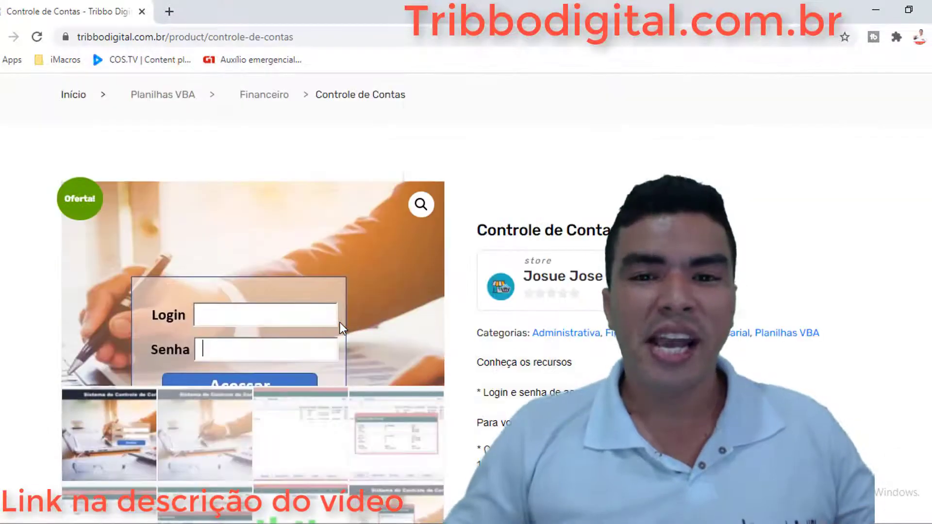
scroll(340, 322, "down", 2)
scroll(340, 323, "down", 3)
scroll(339, 322, "down", 2)
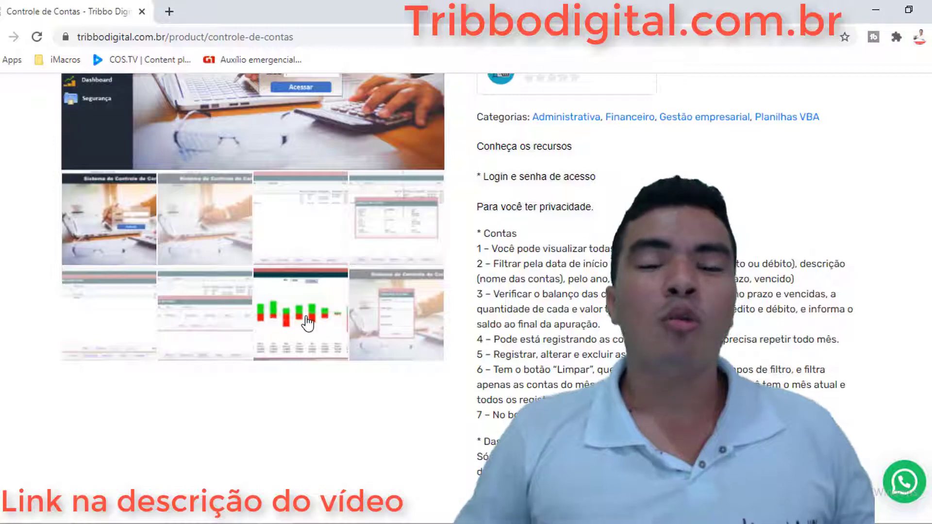
left_click(342, 328)
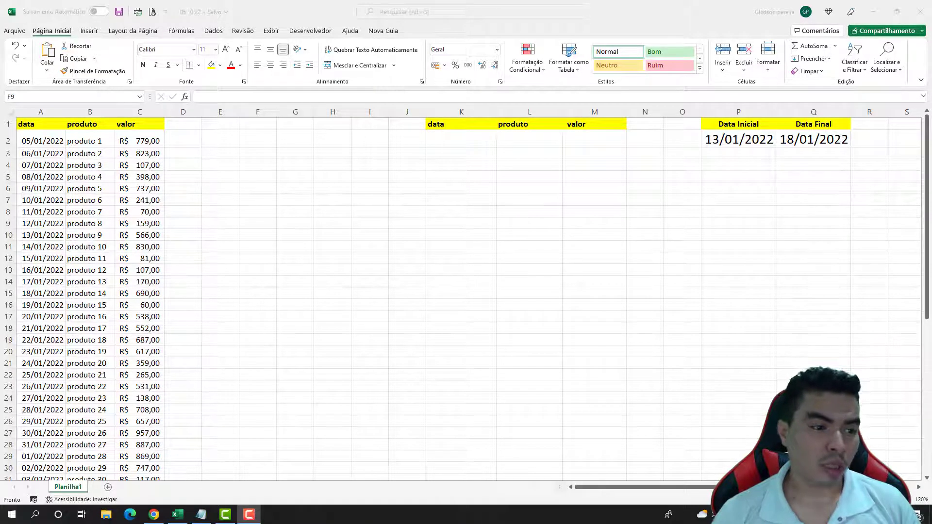
left_click(51, 113)
left_click(88, 111)
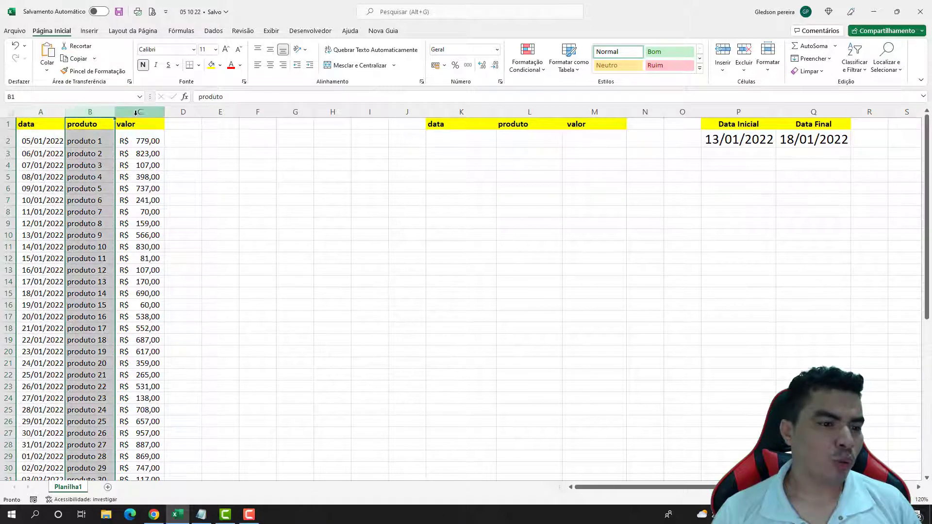
left_click(135, 113)
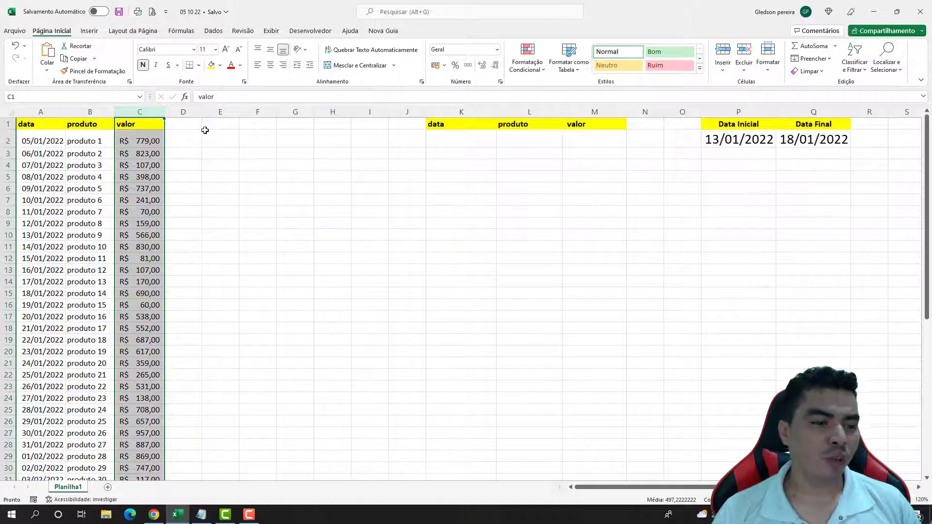
left_click(42, 111)
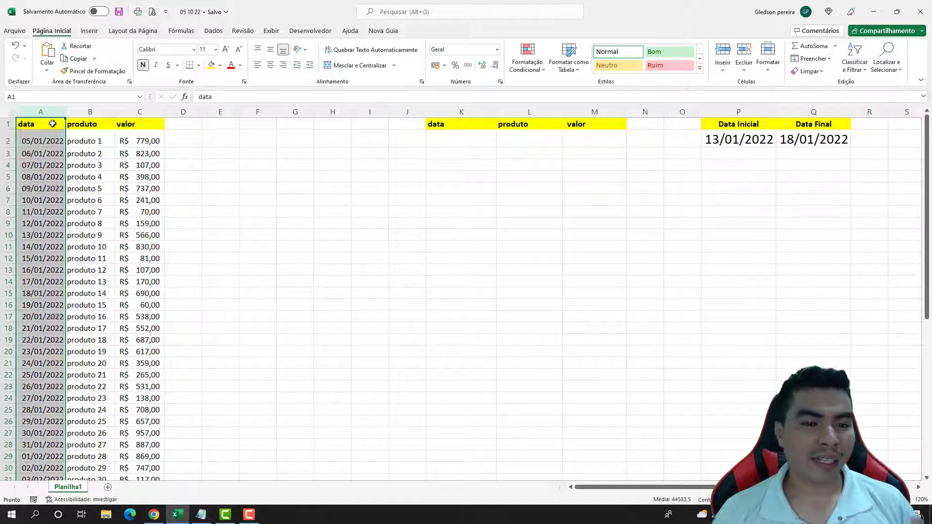
left_click(766, 143)
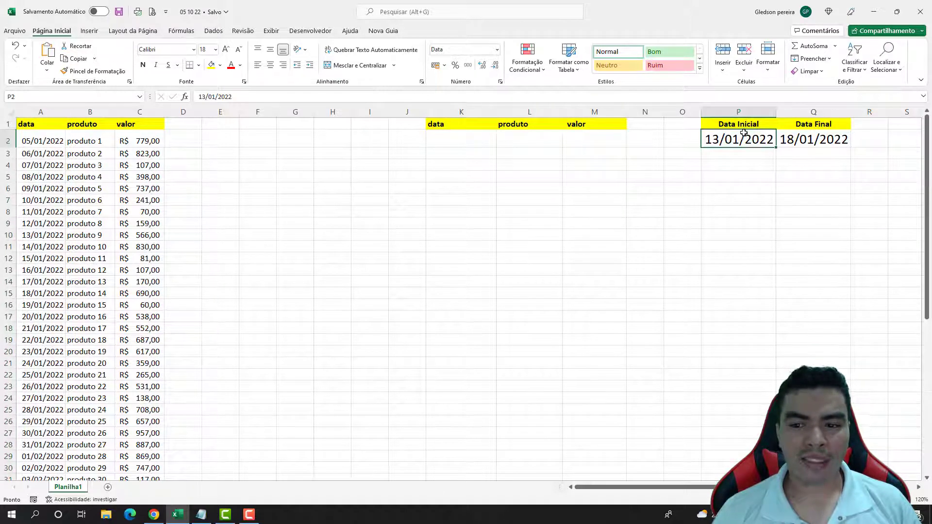
left_click(829, 142)
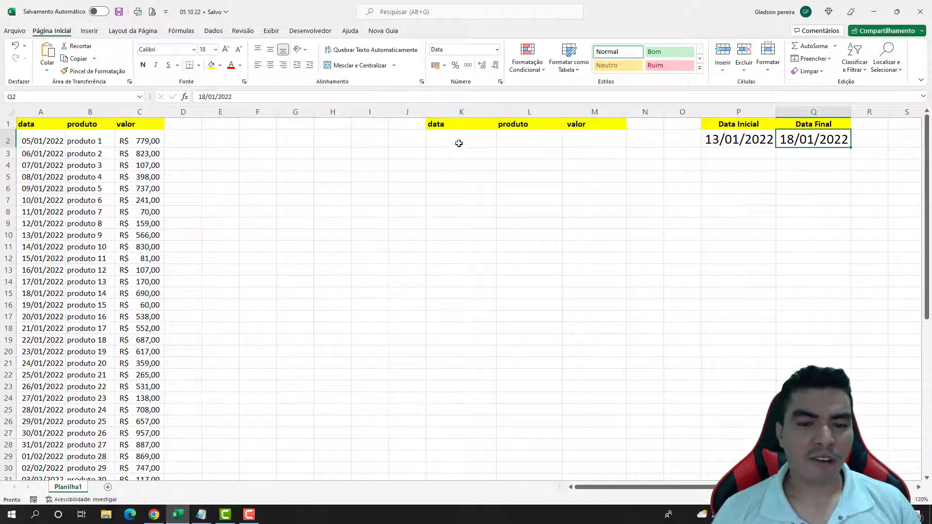
left_click_drag(459, 143, 616, 397)
left_click(566, 291)
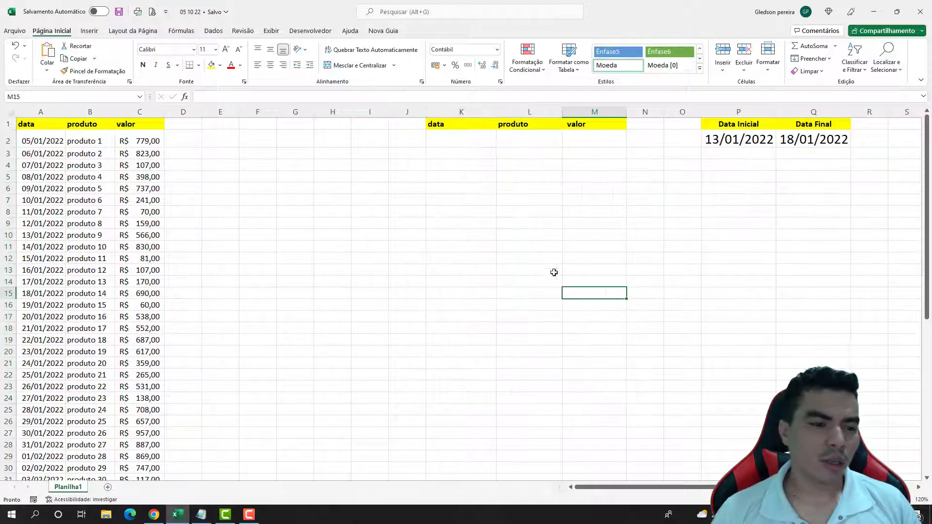
Draw a rounded rectangle from Insert > Formas just below Data Inicial.
left_click(89, 31)
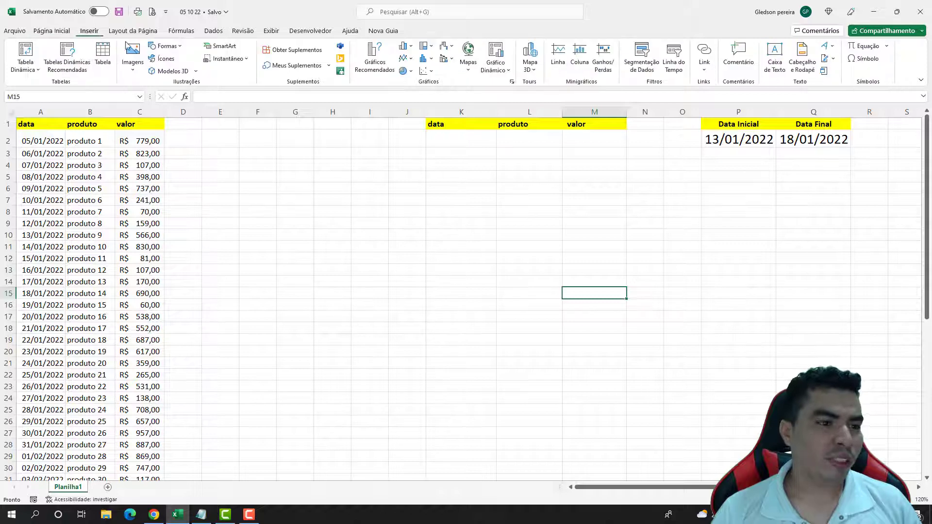
left_click(165, 46)
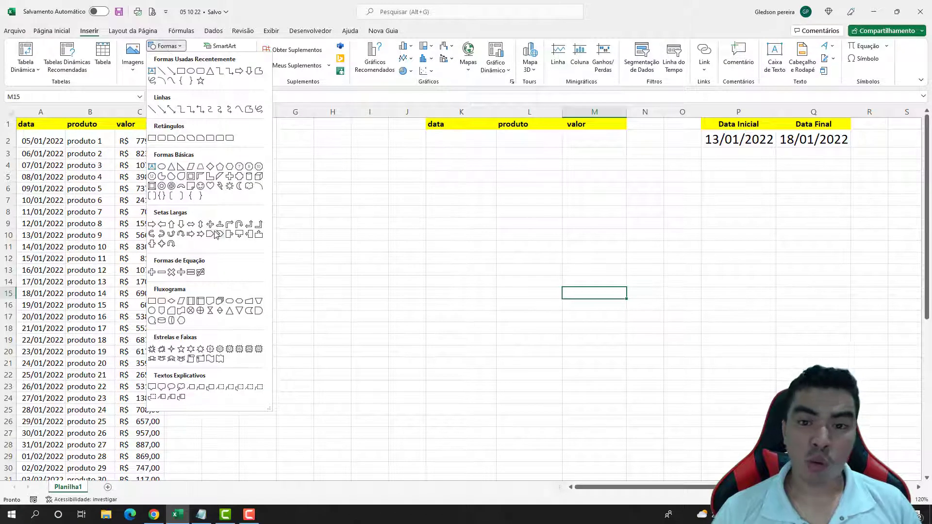
left_click(200, 72)
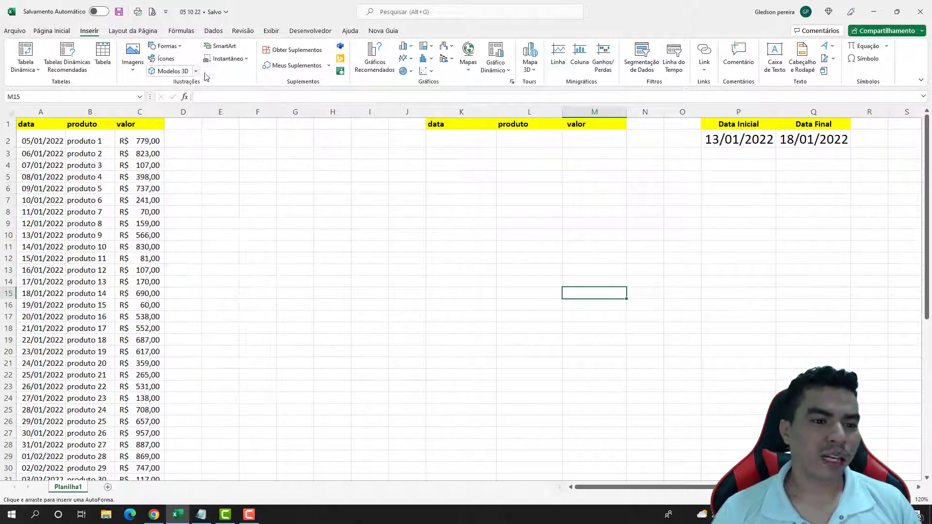
left_click_drag(742, 151, 812, 174)
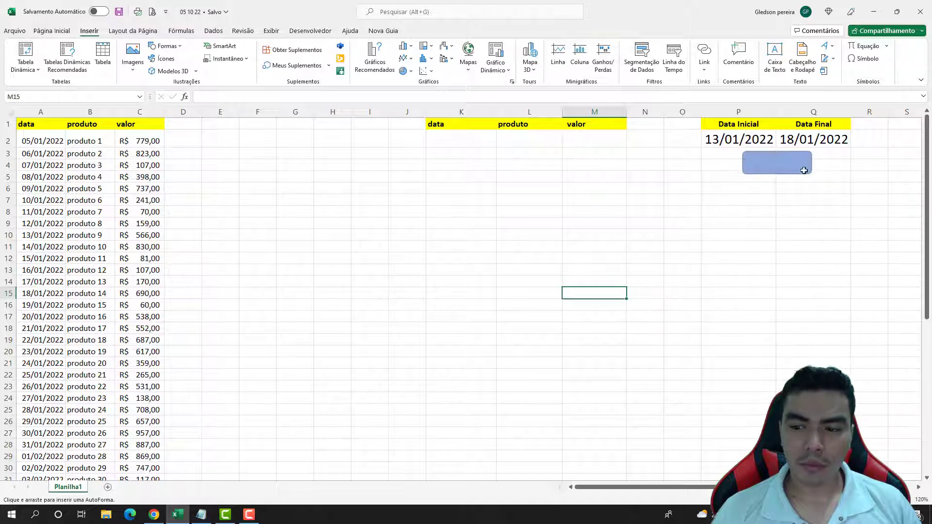
Assign a new click macro to the rectangle and open its empty code.
right_click(755, 161)
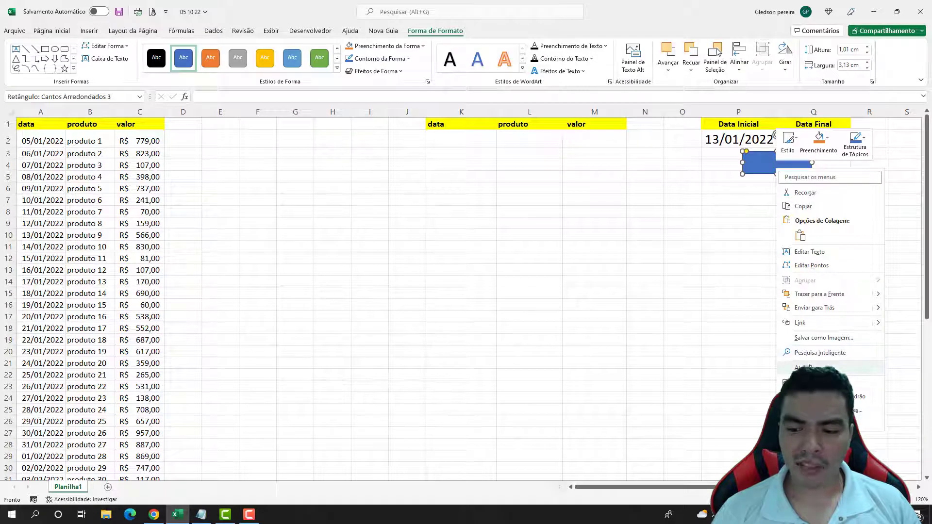
left_click(866, 368)
left_click(879, 302)
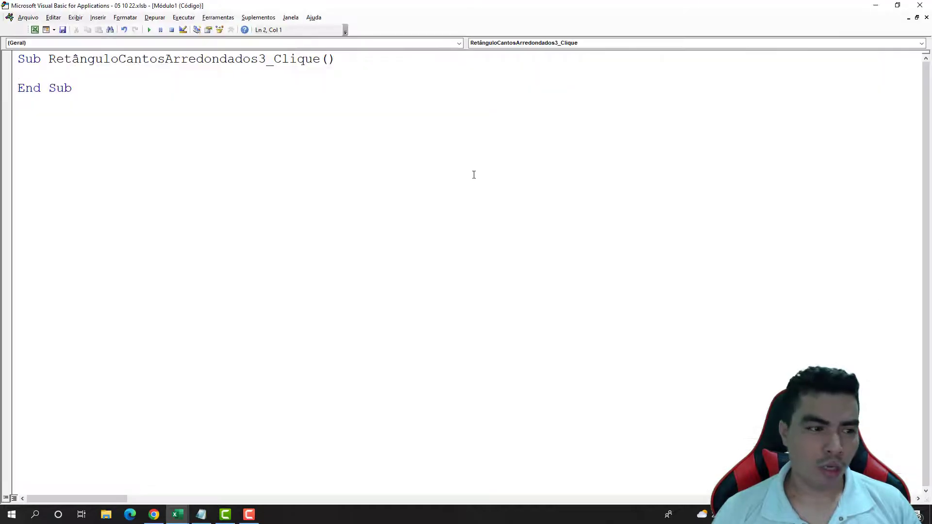
Declare the variables with 'Dim Linha As Integer, X As Integer' in the click macro.
type("dim ")
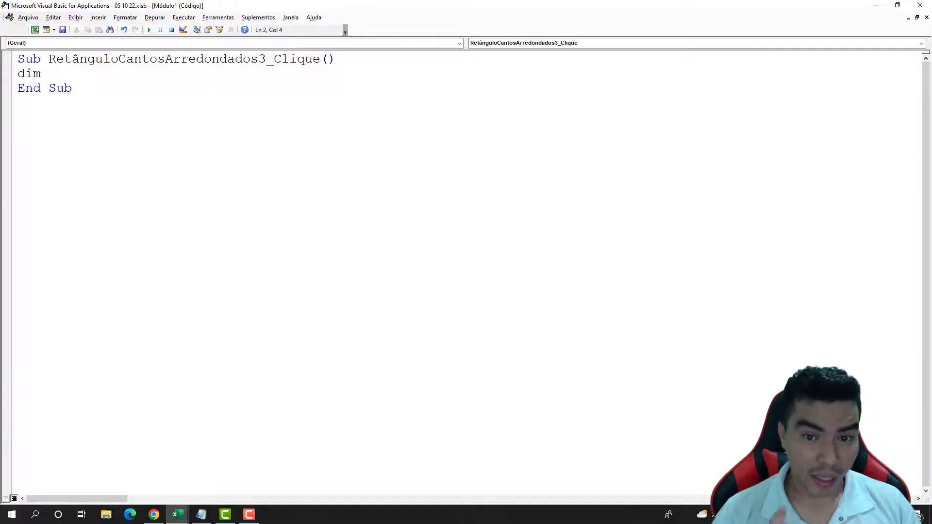
type("Linh")
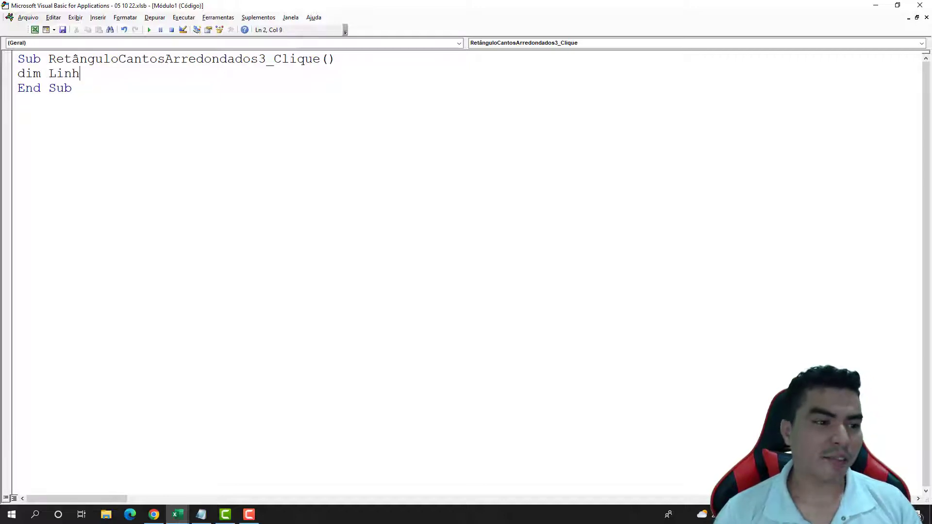
type("a as ")
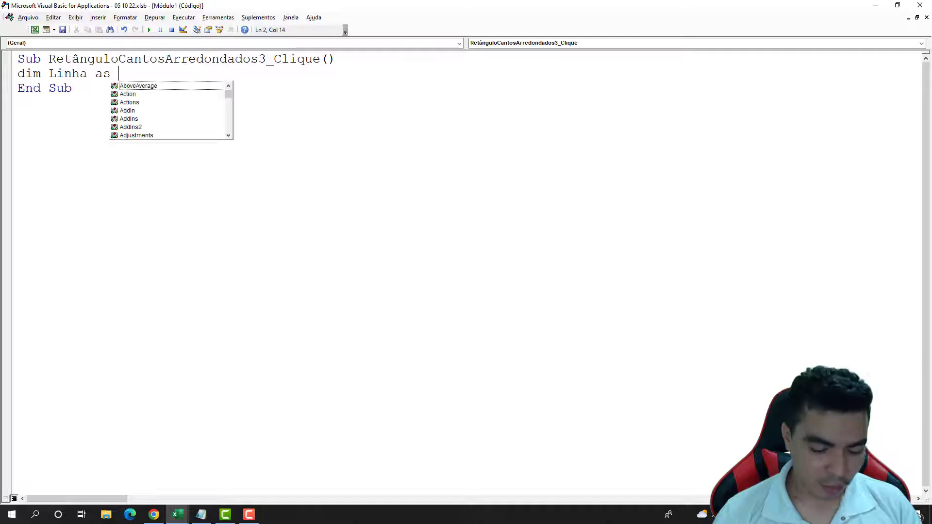
type("int")
key("Tab")
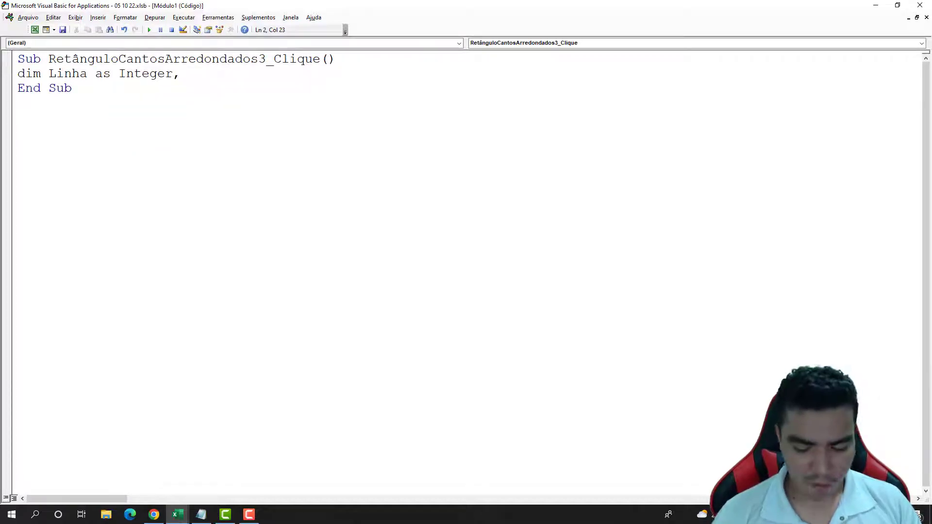
type("s ")
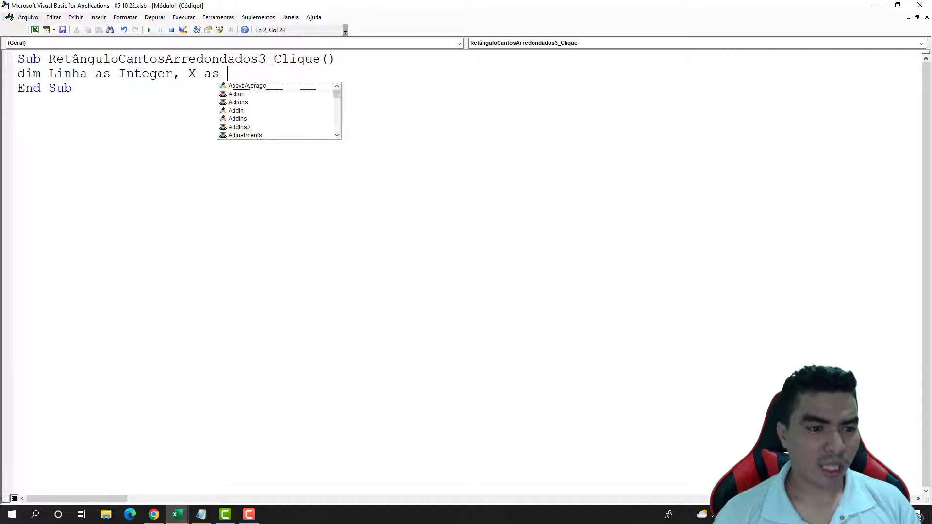
type("int")
key("Tab")
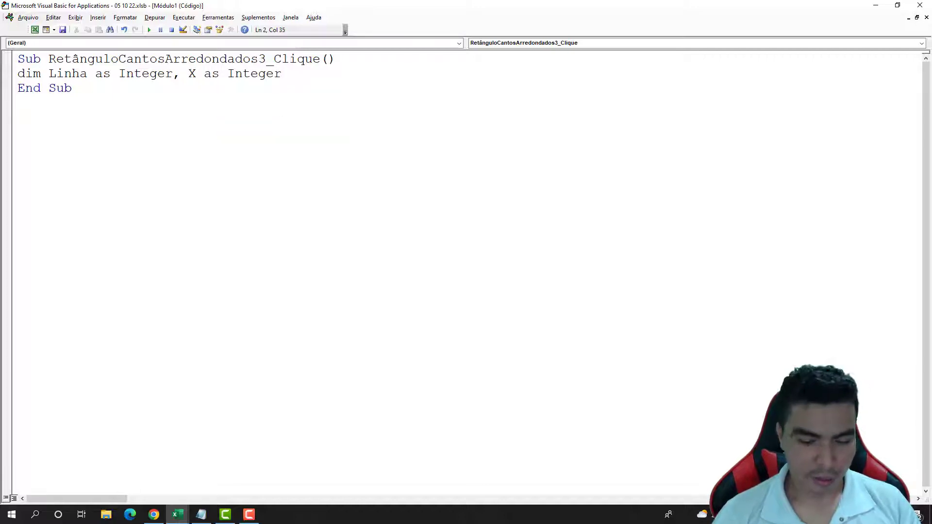
key("Return")
key("Return")
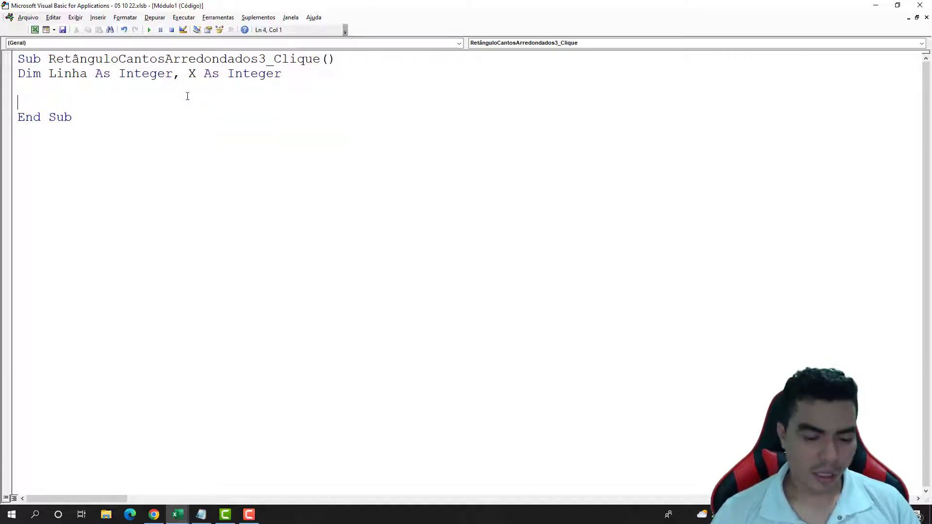
Add the line 'Linha = 2' so the loop starts at row 2.
type("linha")
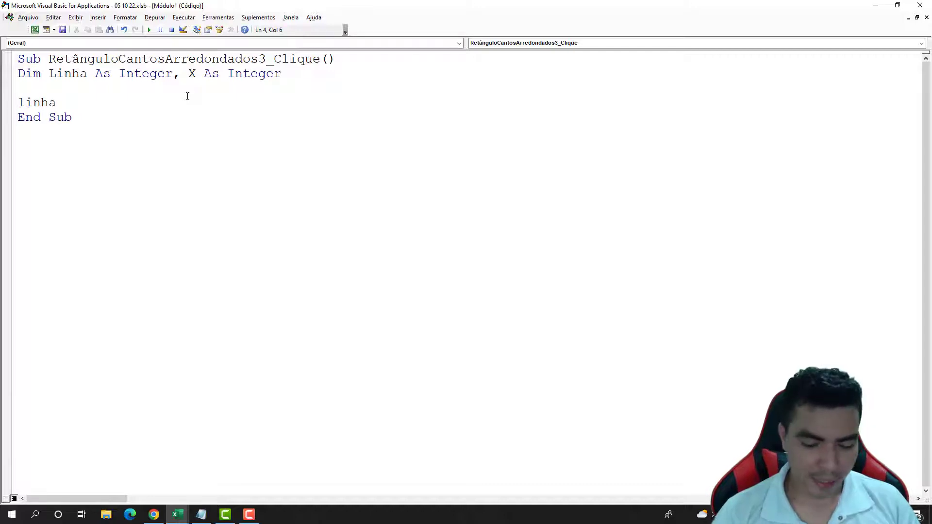
type(" =2")
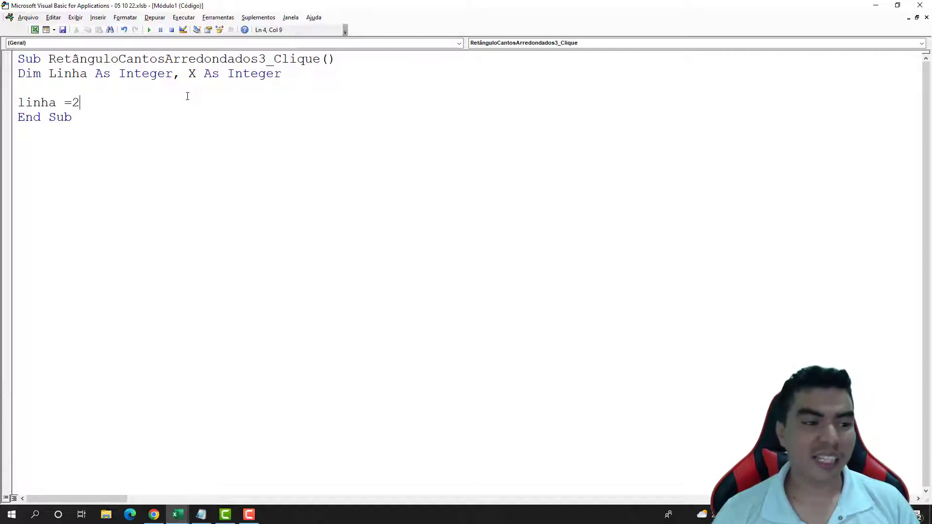
key("Return")
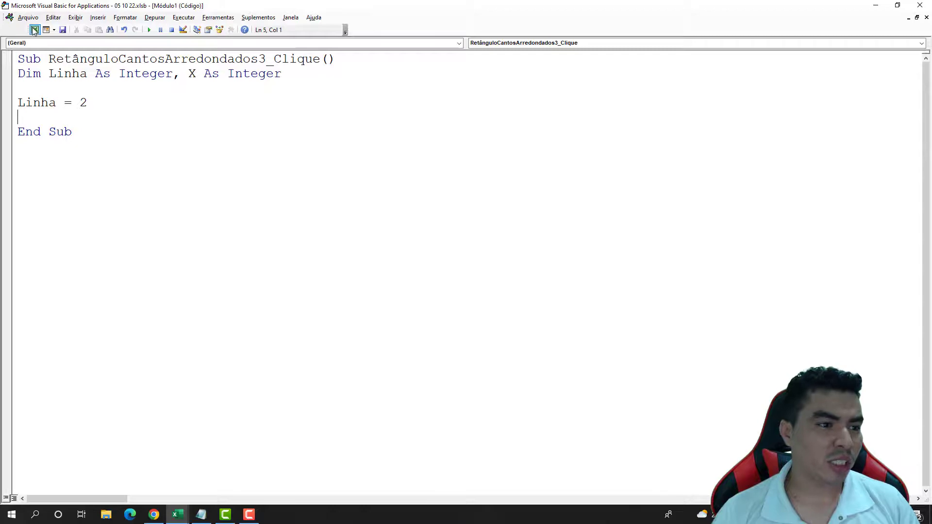
left_click(35, 30)
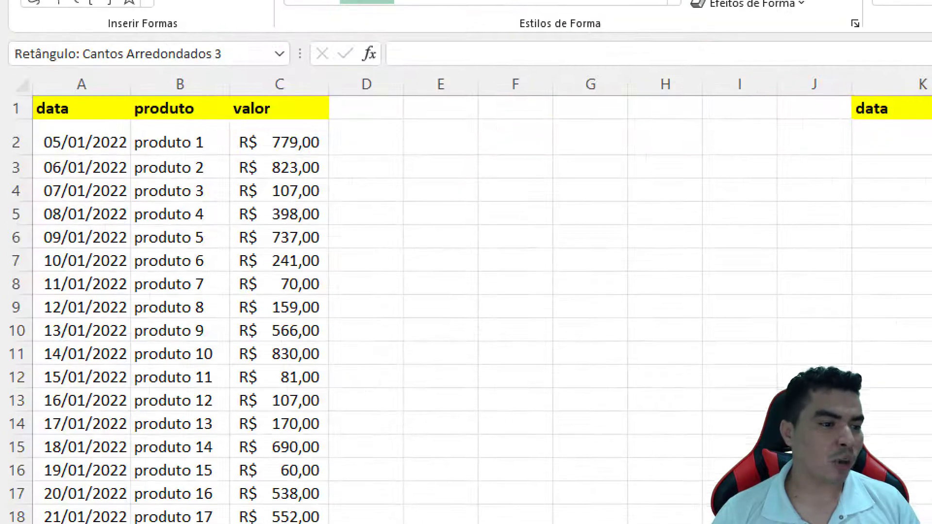
Reopen the macro code through Desenvolvedor > Visual Basic and open the Exibir menu.
mouse_move(16, 148)
left_mouse_down()
mouse_move(339, 241)
mouse_move(120, 144)
mouse_move(37, 129)
left_mouse_up()
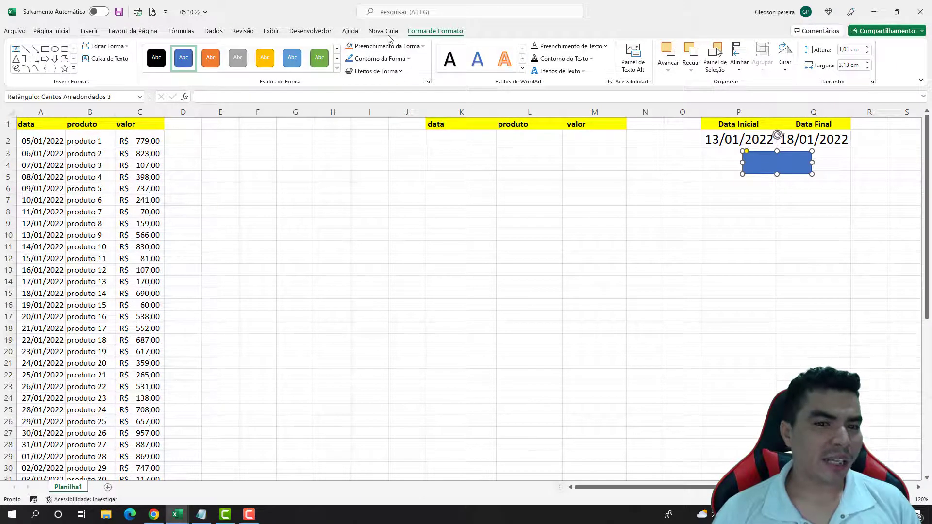
left_click(311, 32)
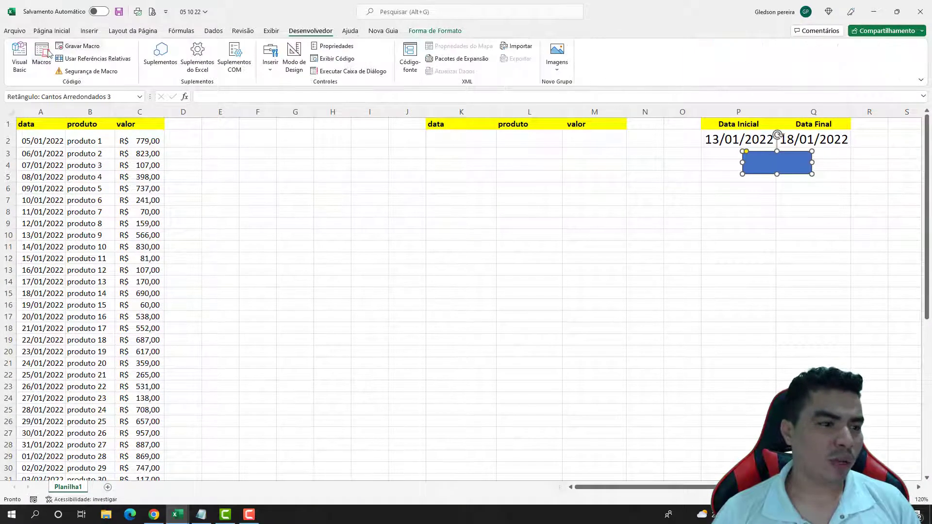
left_click(20, 57)
left_click(76, 18)
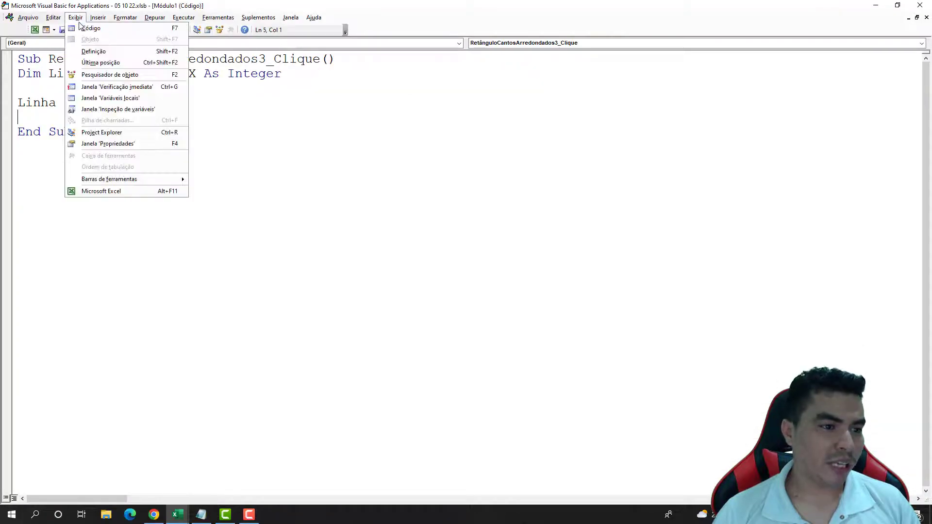
Show the Project Explorer and add a 'With Planilha1' line on line 5.
left_click(110, 132)
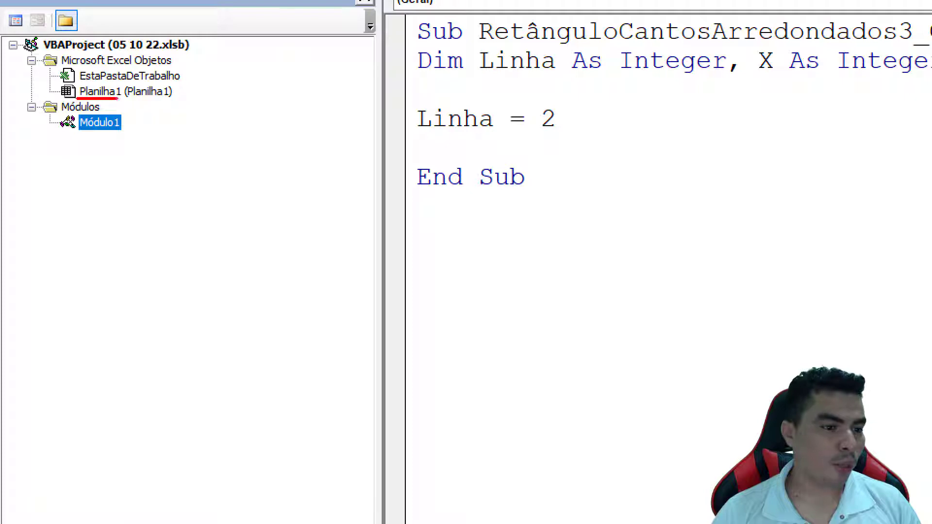
left_click_drag(123, 103, 518, 156)
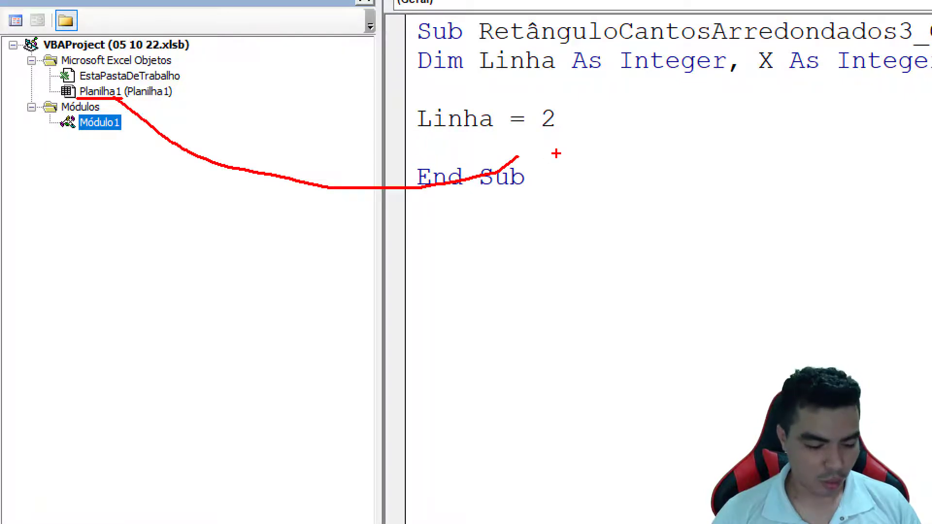
left_click(215, 117)
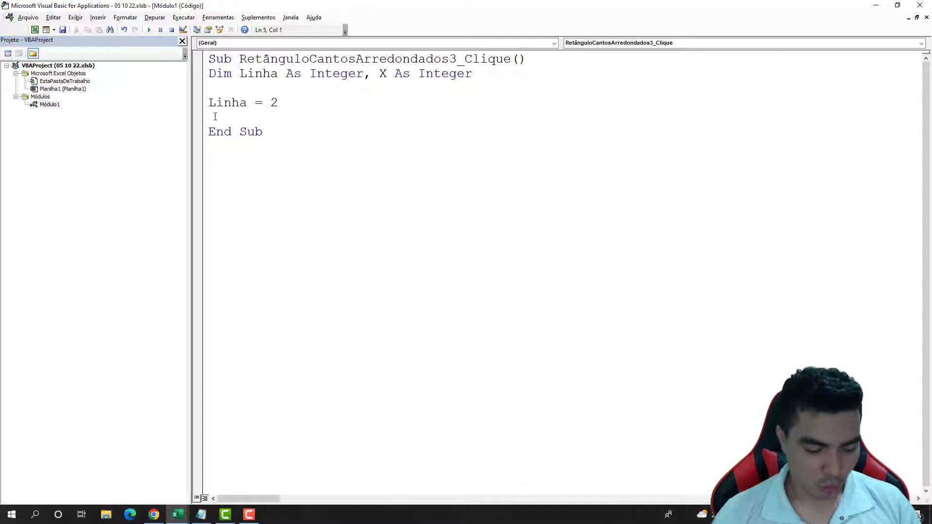
type("withpl")
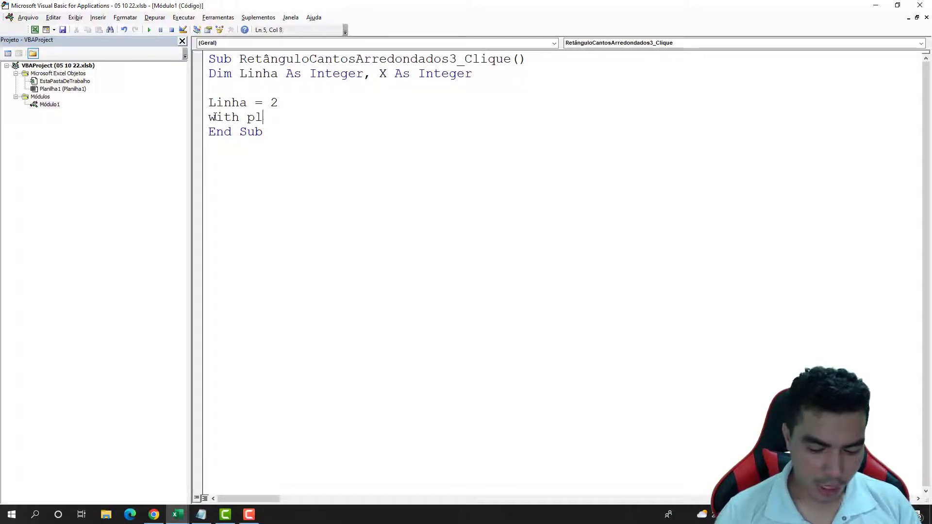
type("anilha1")
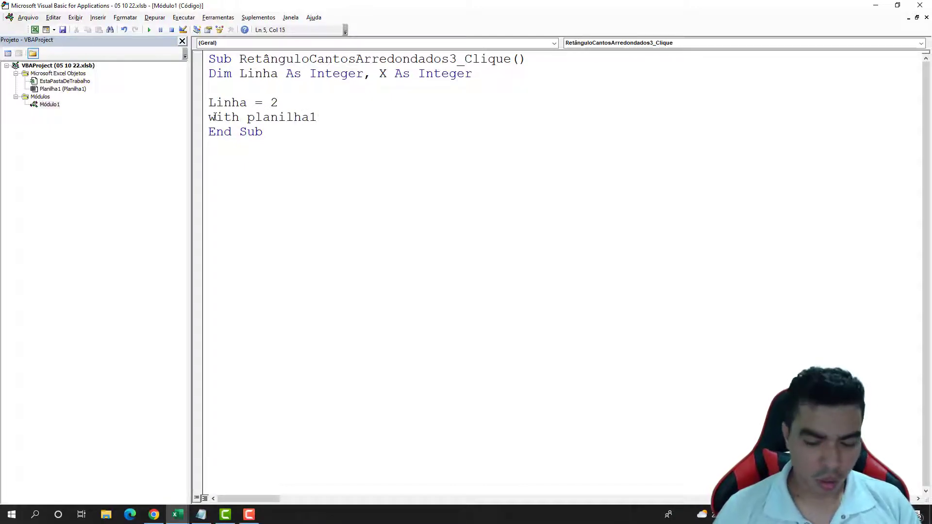
key("Return")
Add the loop line 'Do Until .Cells(Linha, 1) = ""' and check column A's dates.
type(".")
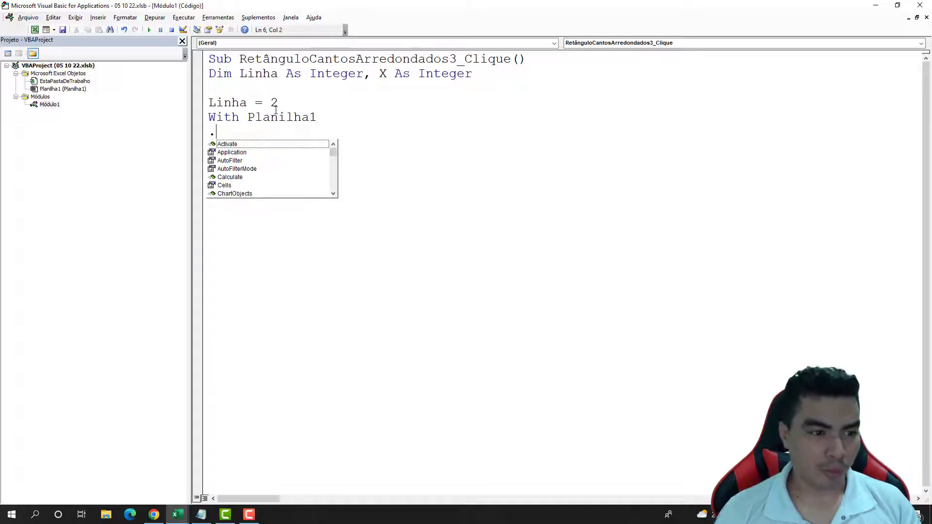
left_click_drag(228, 134, 201, 137)
key("BackSpace")
type("do until")
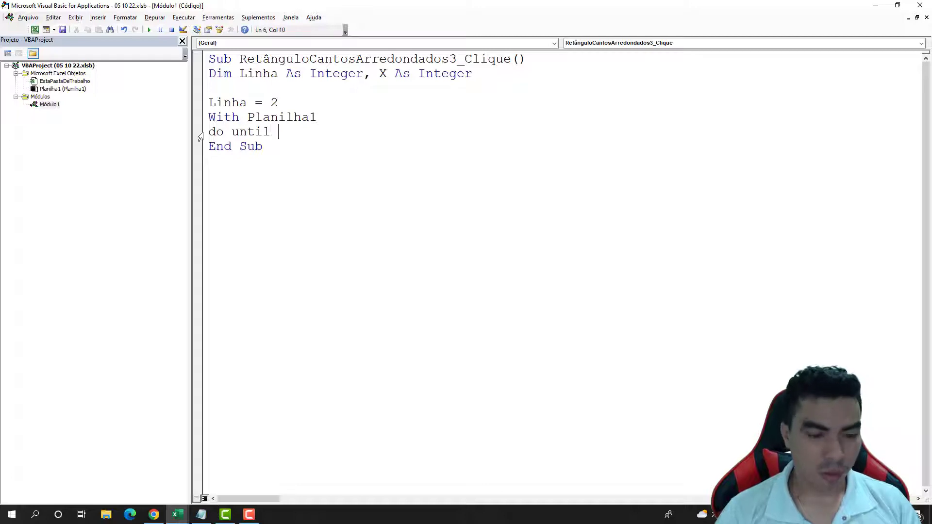
type(".ce")
key("Tab")
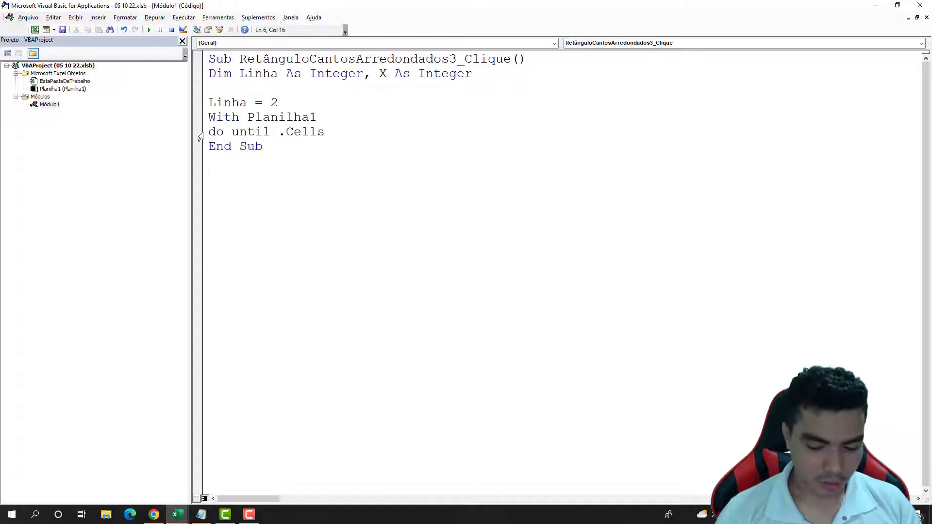
type("(linha")
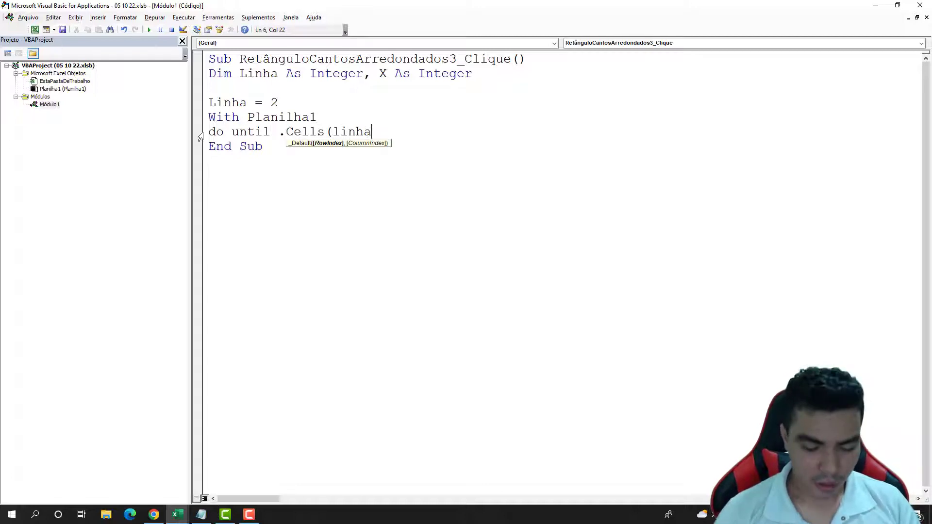
type(",1")
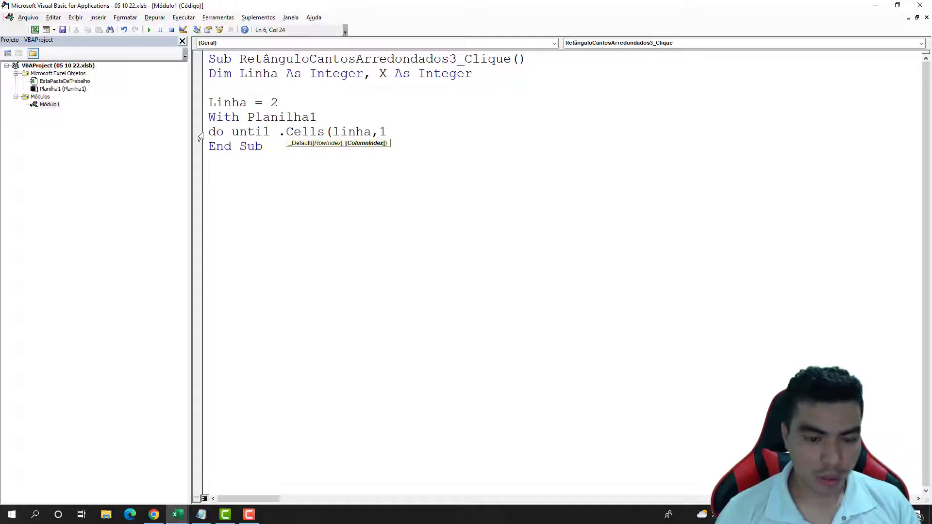
type(")=")
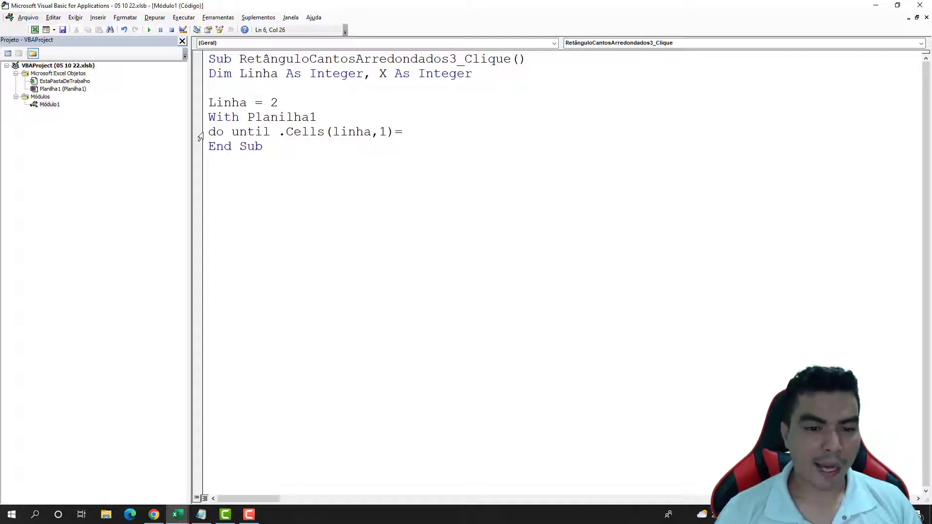
type("\"")
key("Return")
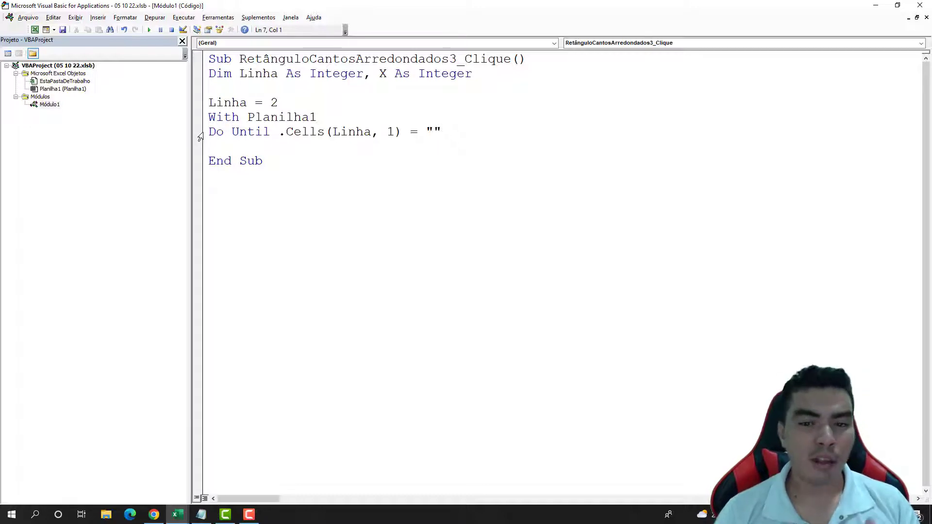
left_click(35, 30)
left_click(37, 141)
Review the column A dates down to 16/01/2022 in A13, then return to the code.
left_click(39, 188)
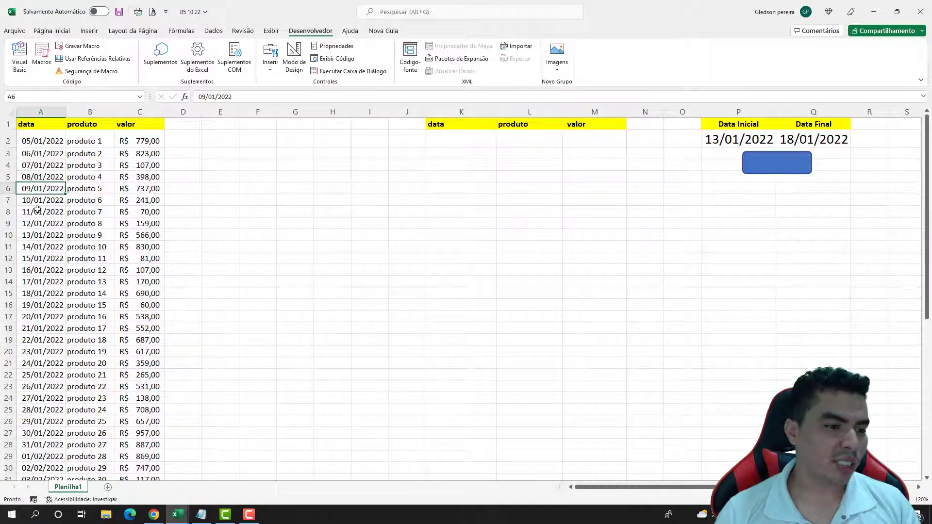
left_click(40, 211)
left_click(44, 246)
left_click(50, 268)
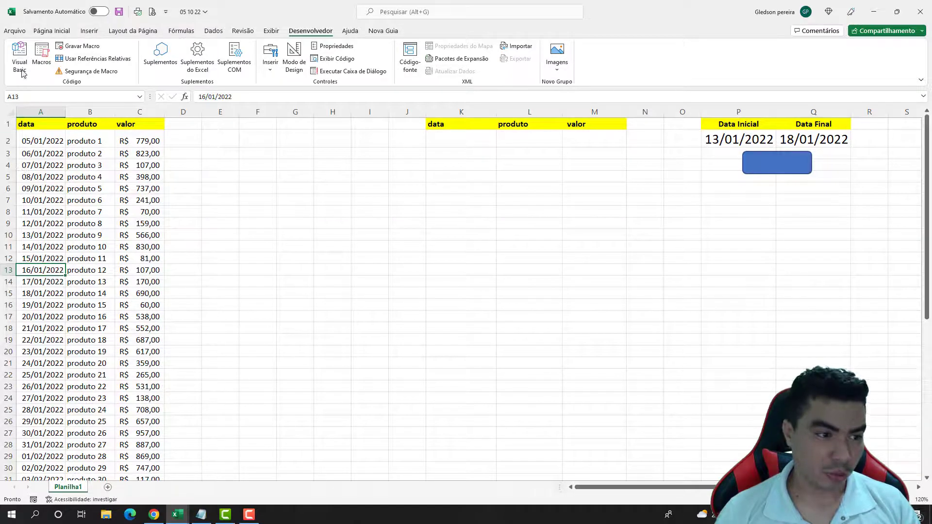
left_click(19, 56)
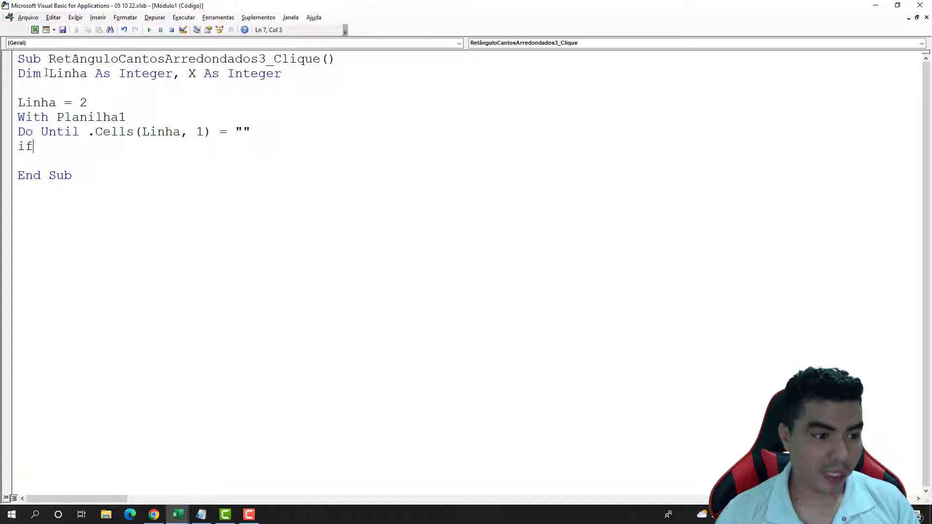
Start the If condition as '.Cells(linha,1) >= .Range(' inside the loop.
type(" .ce")
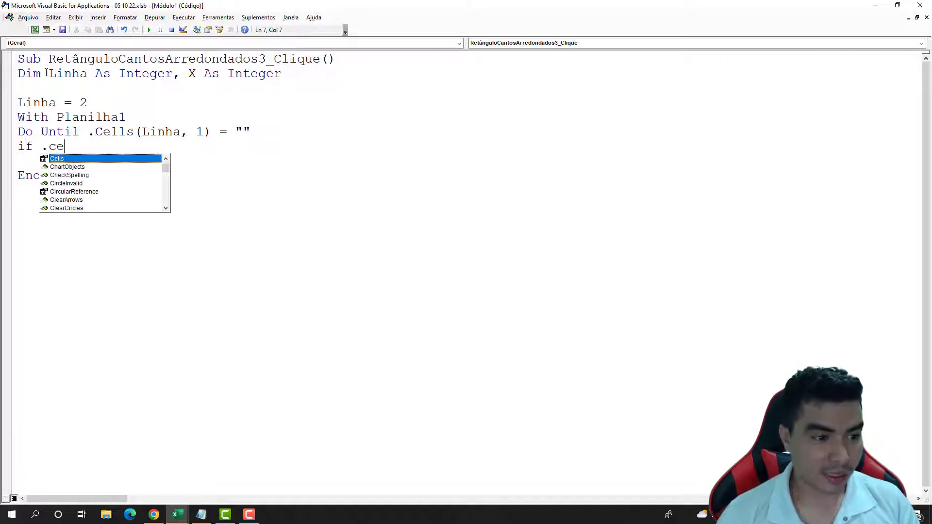
key("Tab")
type("(linha")
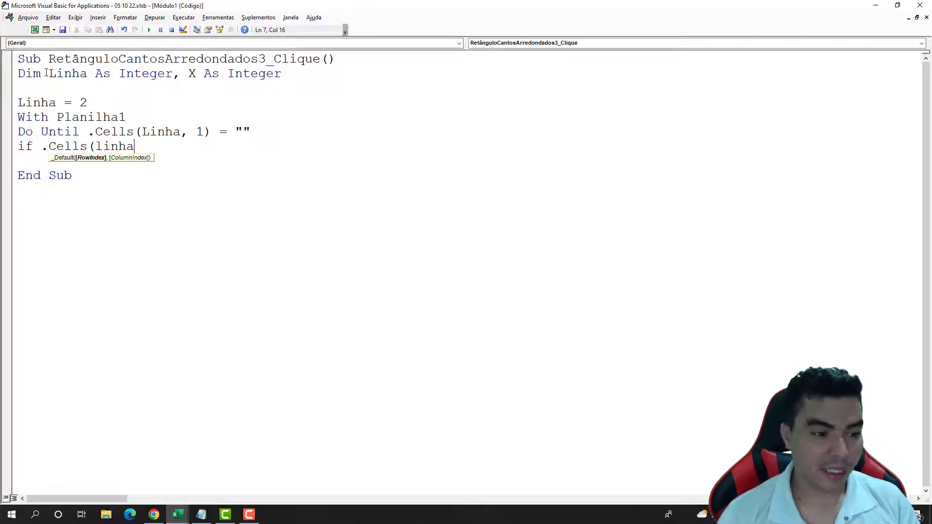
type(",1")
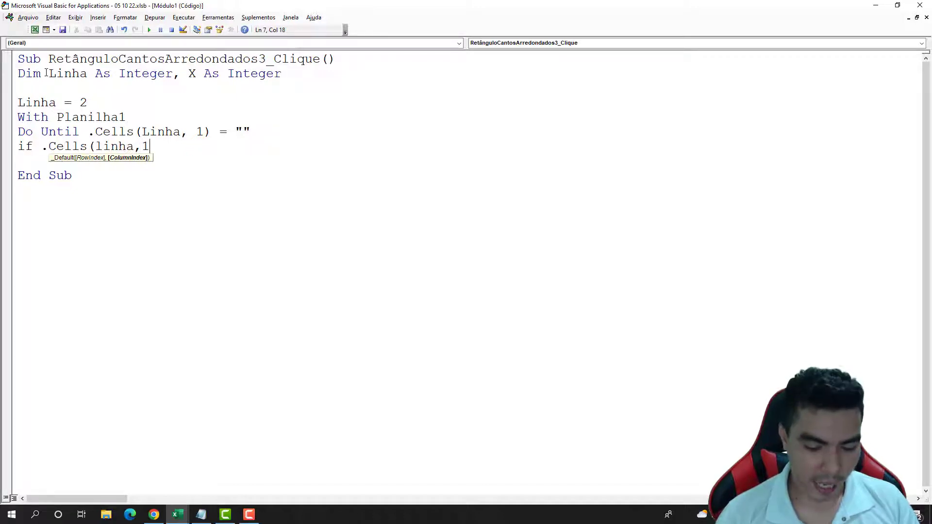
type(")>=")
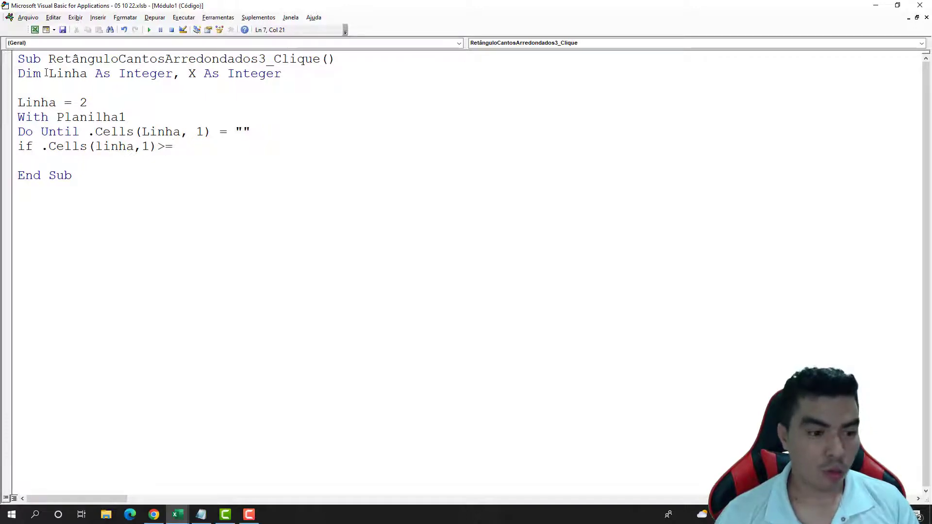
type(".ra")
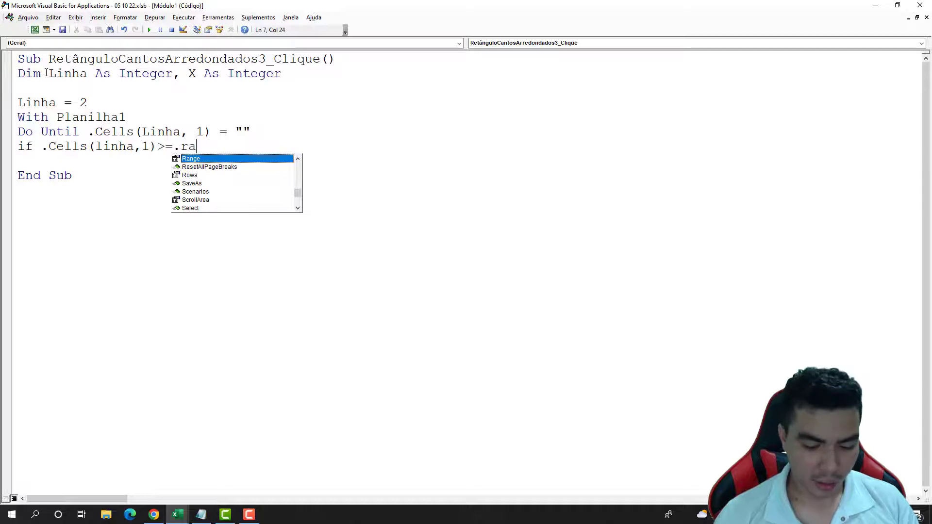
key("Tab")
type("(")
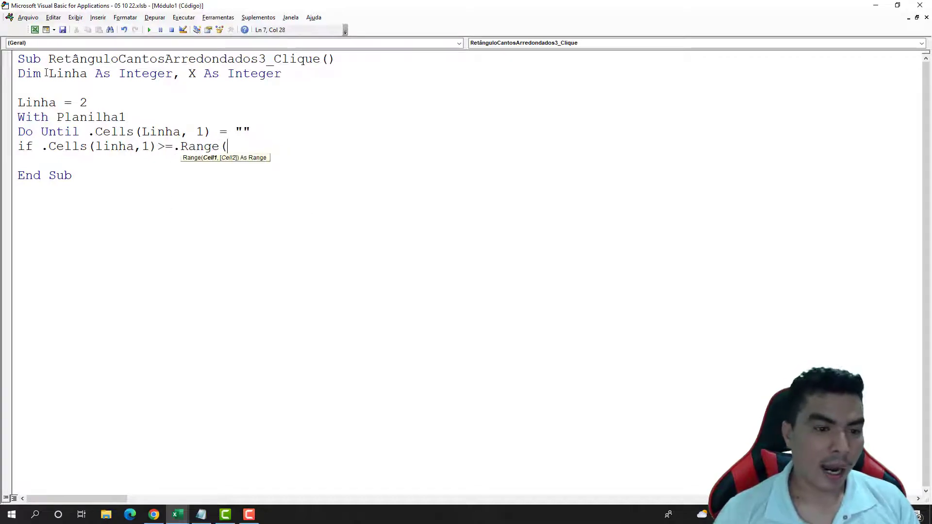
double_click(289, 6)
Complete the start-date test with '.Range("p2").Cells _' and continue the next line with 'and'.
left_click_drag(287, 81, 299, 174)
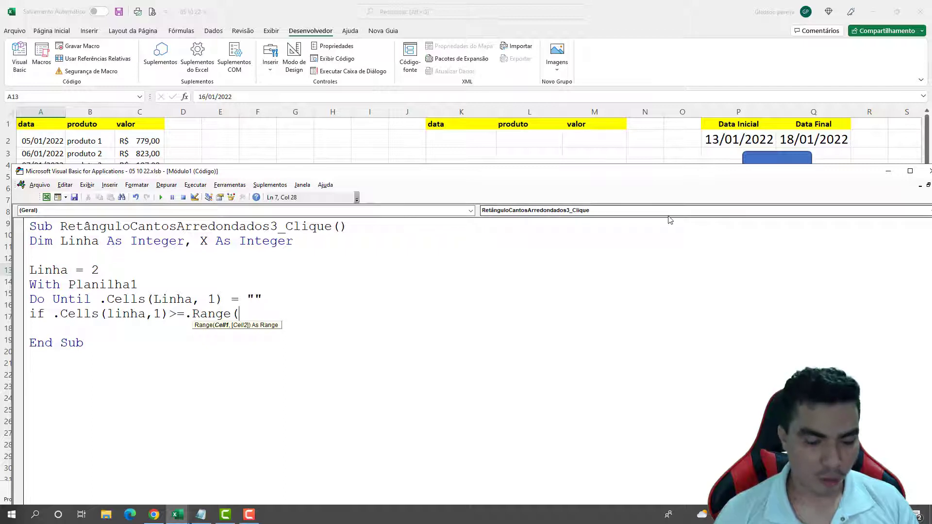
type("\"p2")
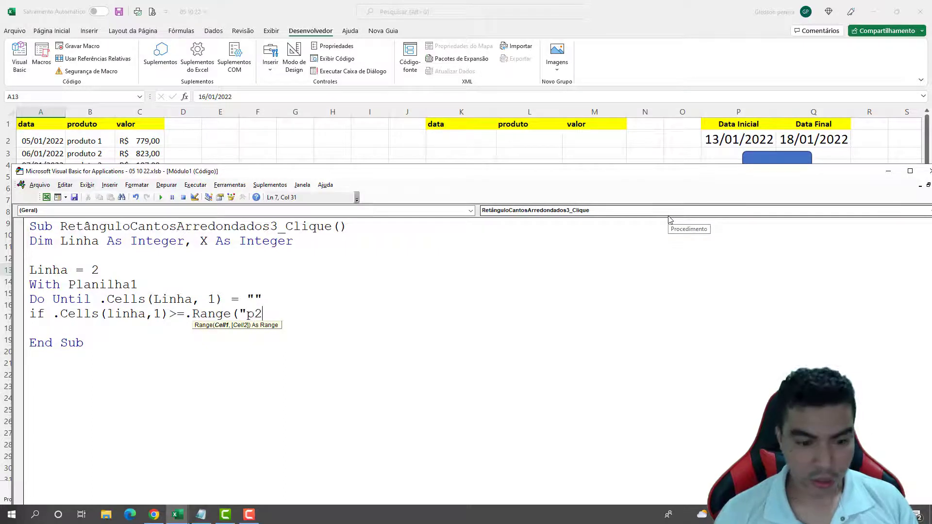
type("\").ce")
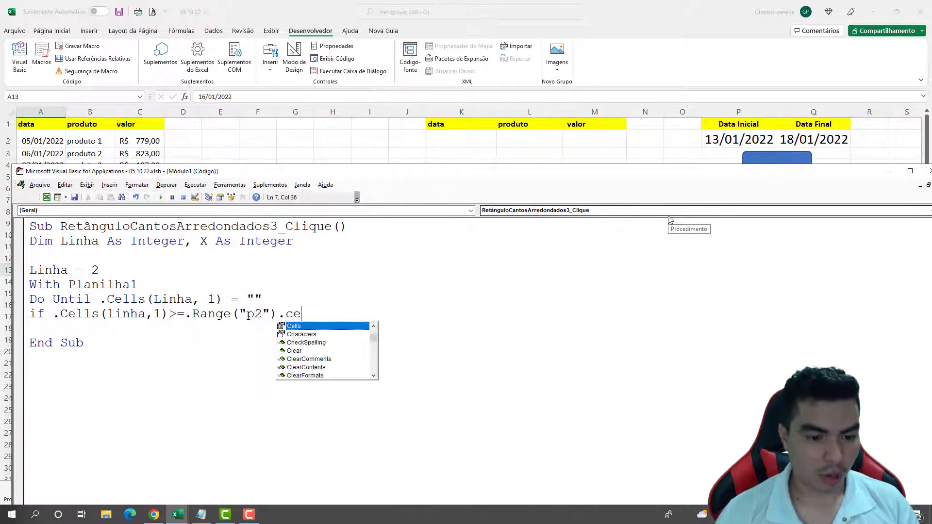
key("Tab")
left_click_drag(493, 176, 500, 93)
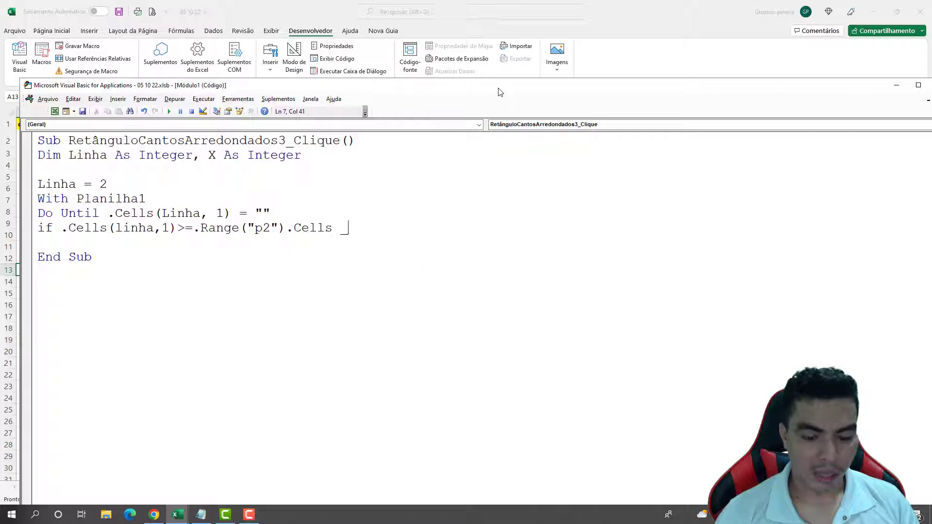
key("Return")
type("a")
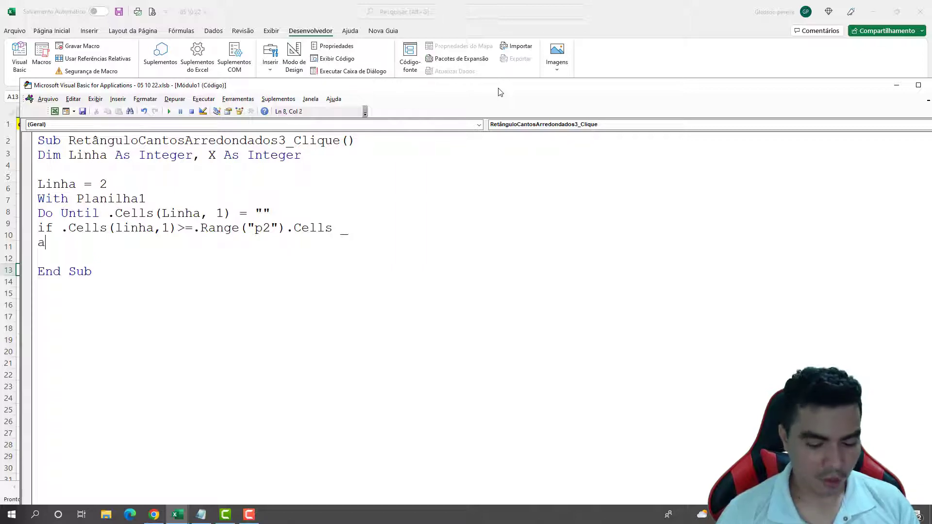
type("nd")
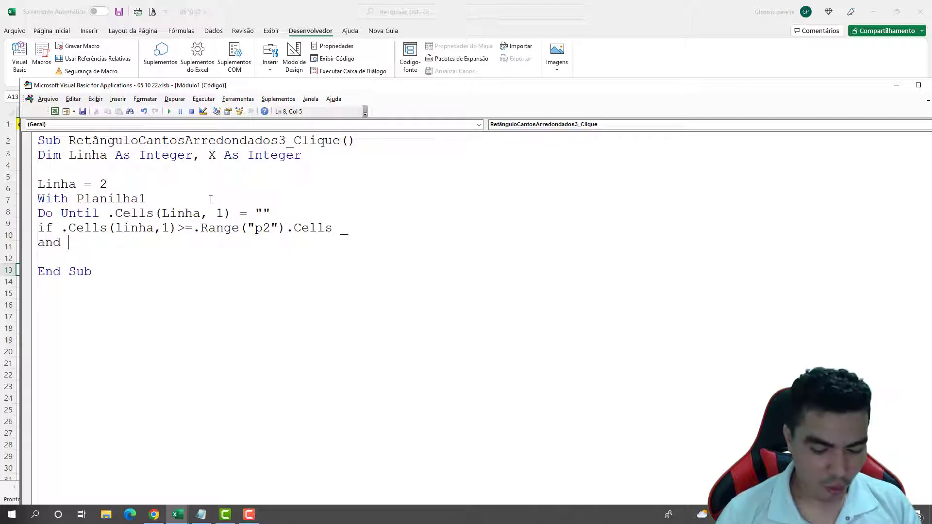
End the If with '.Cells(Linha, 1) <= .Range("q2").Cells Then' and start a new line.
type(".ce")
key("Tab")
type("(")
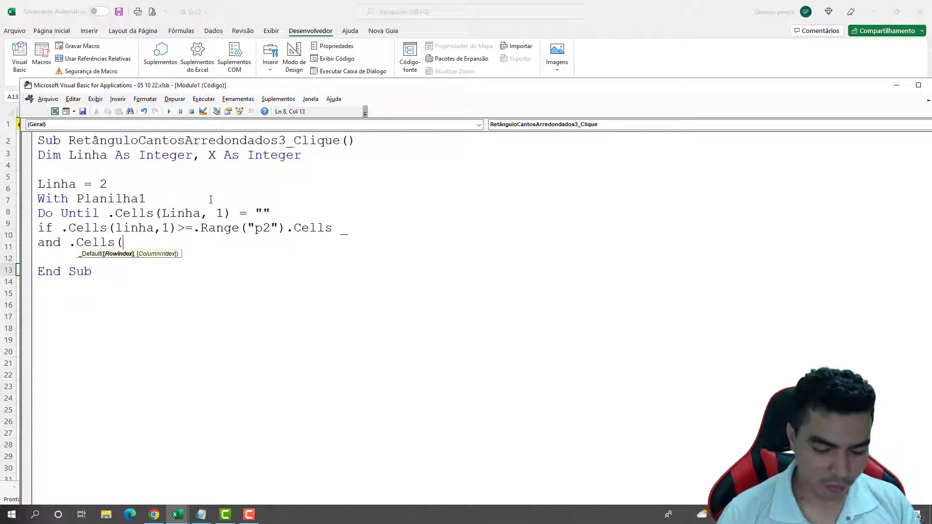
type("linha,")
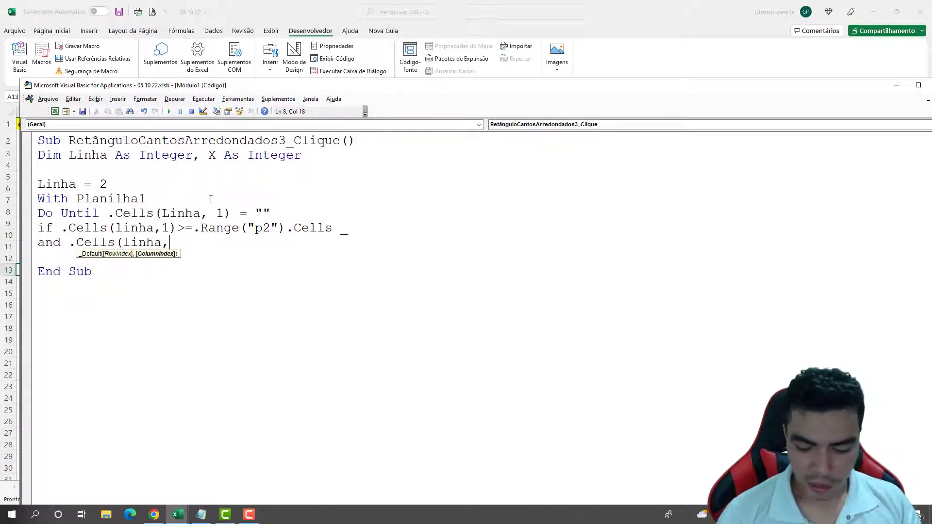
type("1")
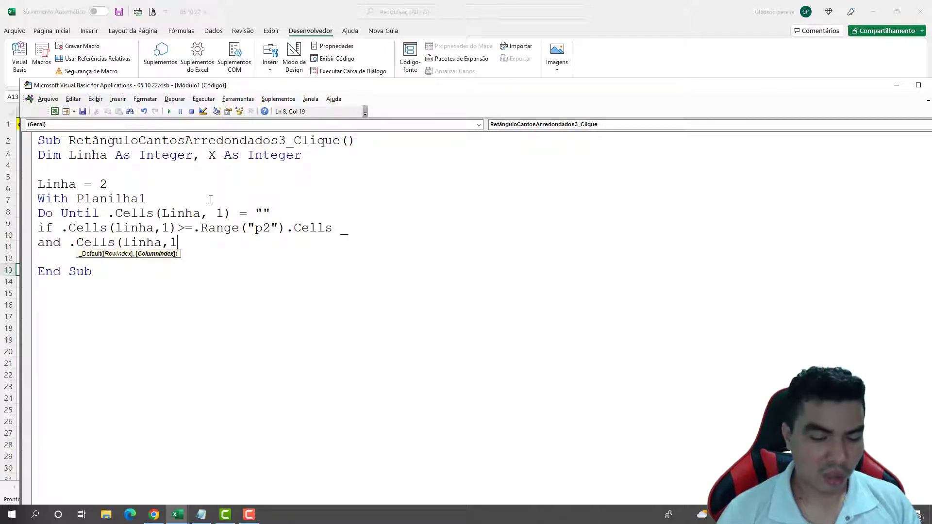
type(")<")
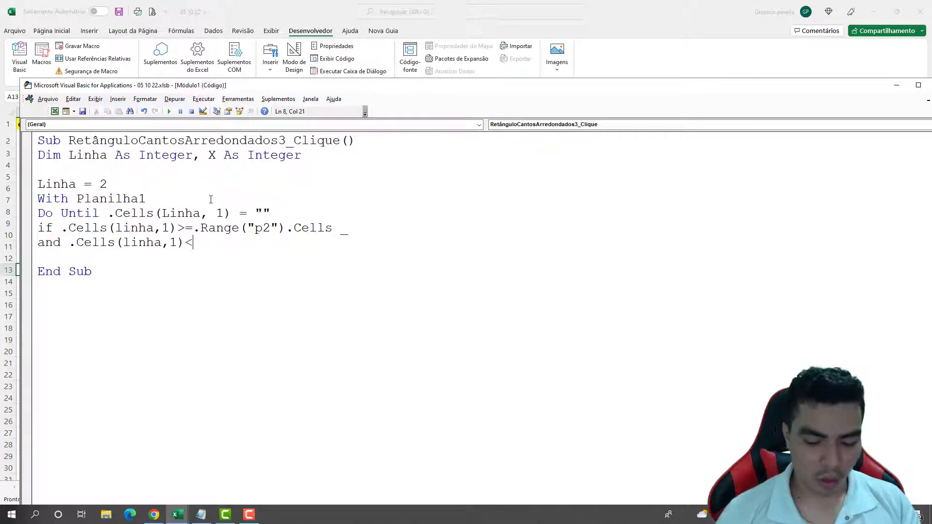
type("= .r")
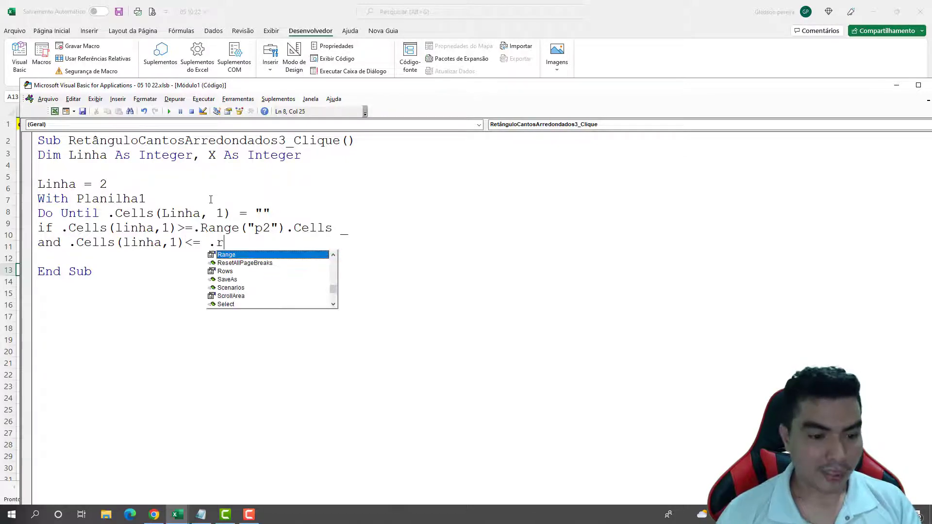
type("a")
key("Tab")
type("(")
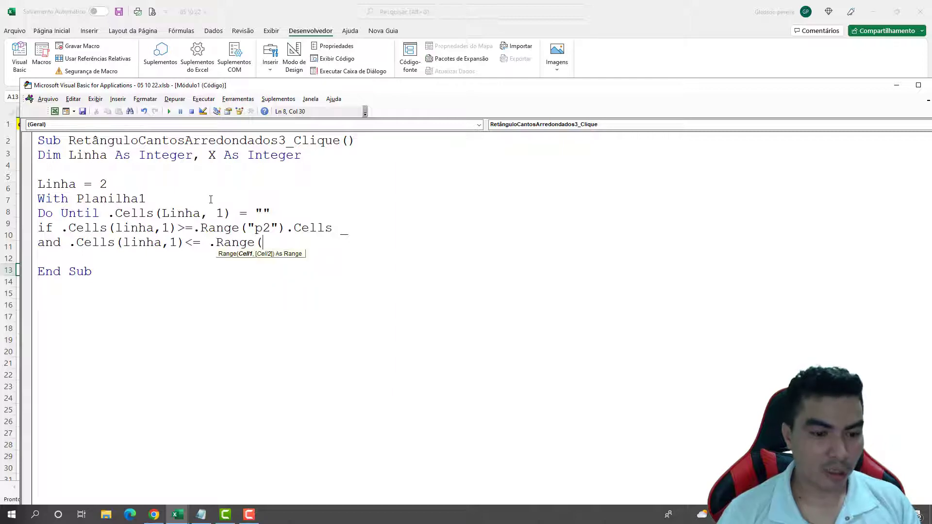
type("\"")
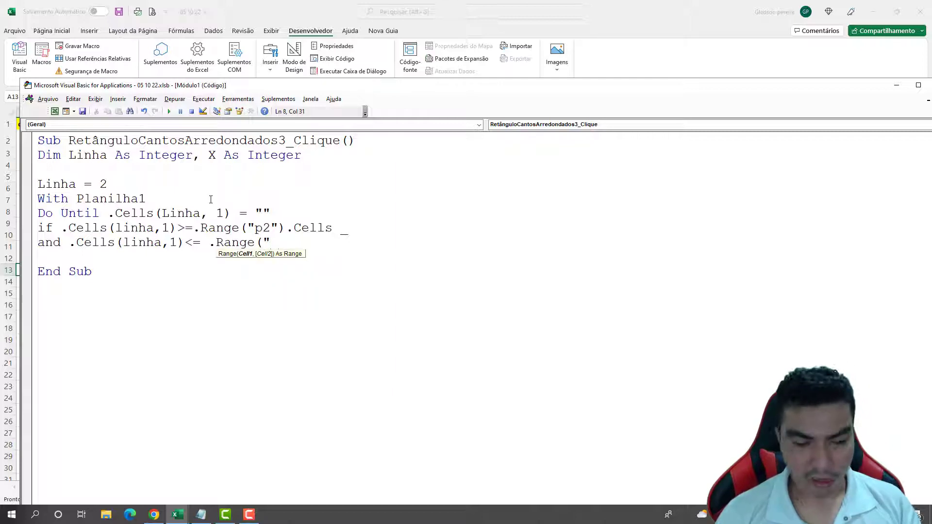
type("q2\")")
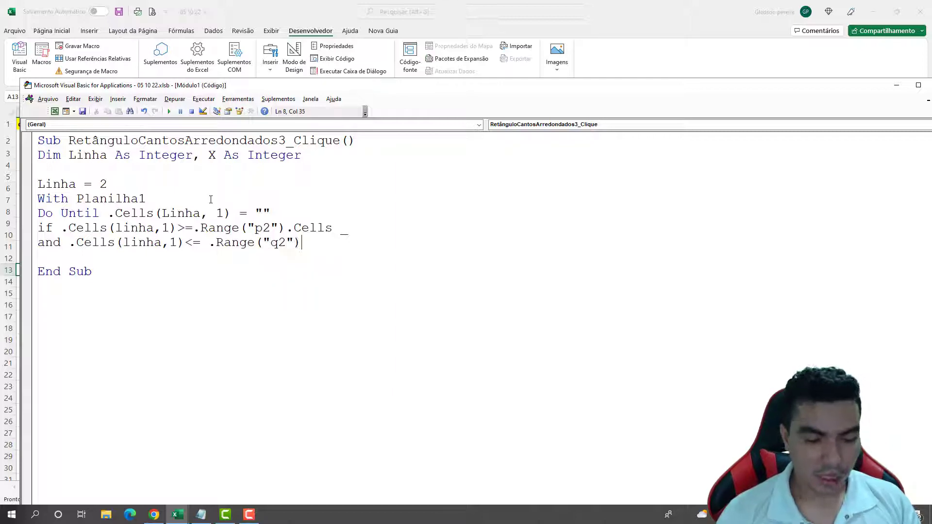
type(".ce")
key("Tab")
type("t")
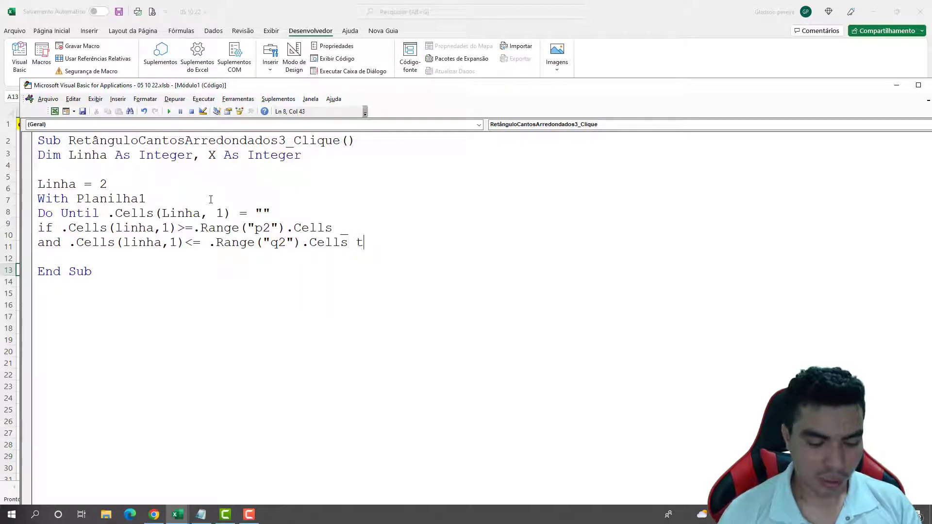
type("hen")
key("Return")
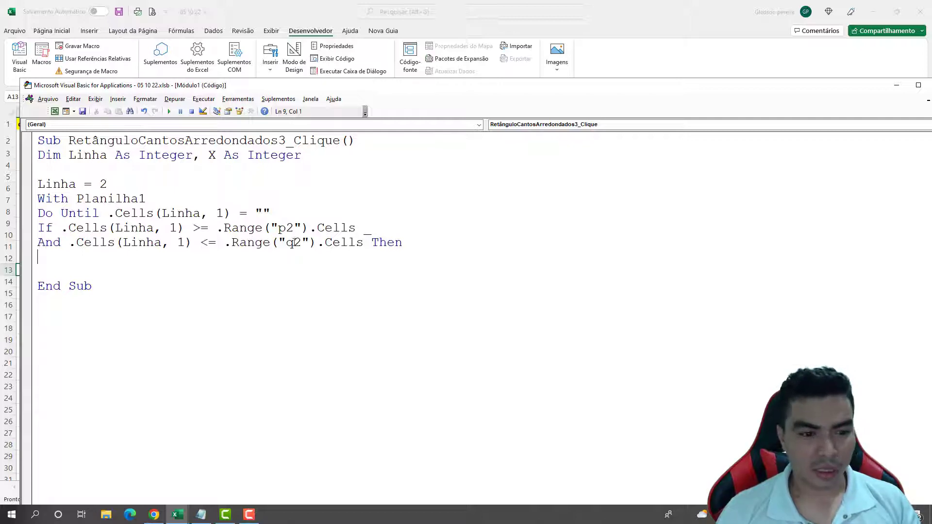
Mark the p2 reference in the condition and review output cells K2 through M3.
left_click_drag(270, 228, 300, 227)
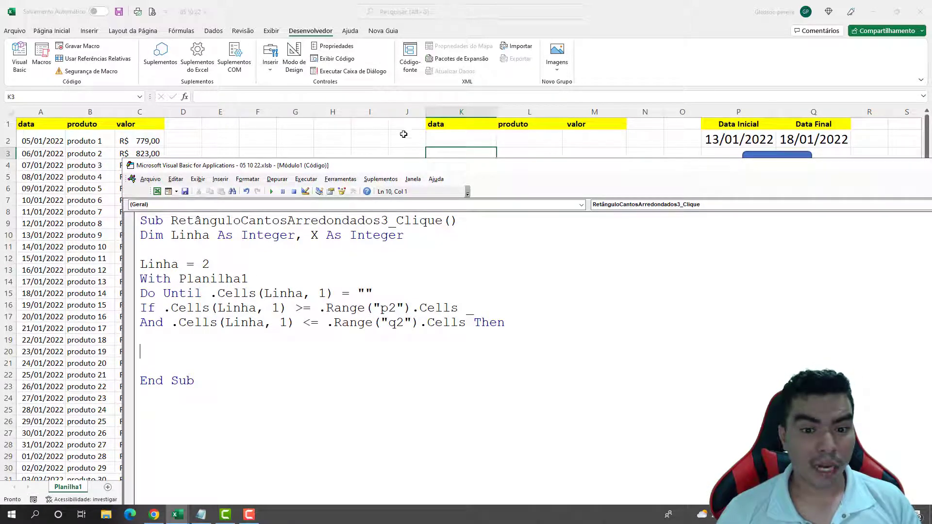
left_click(437, 140)
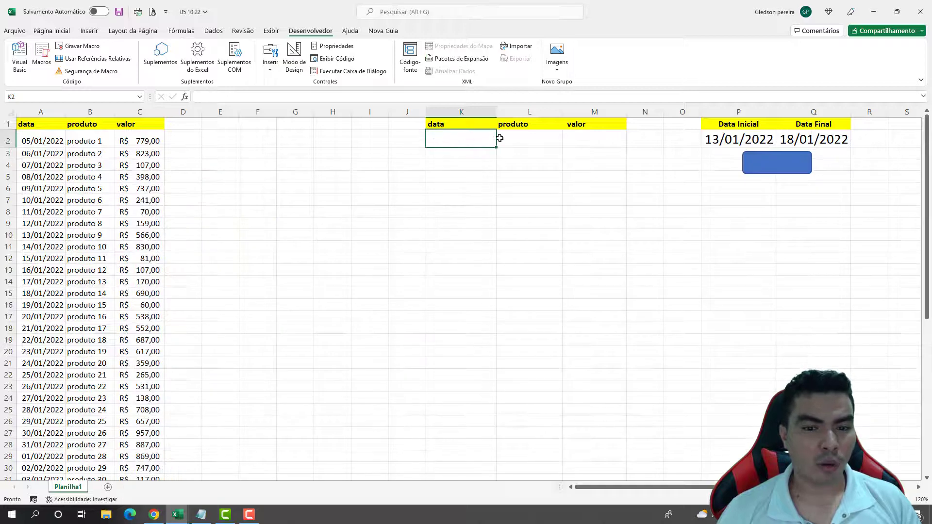
left_click(529, 138)
left_click(593, 138)
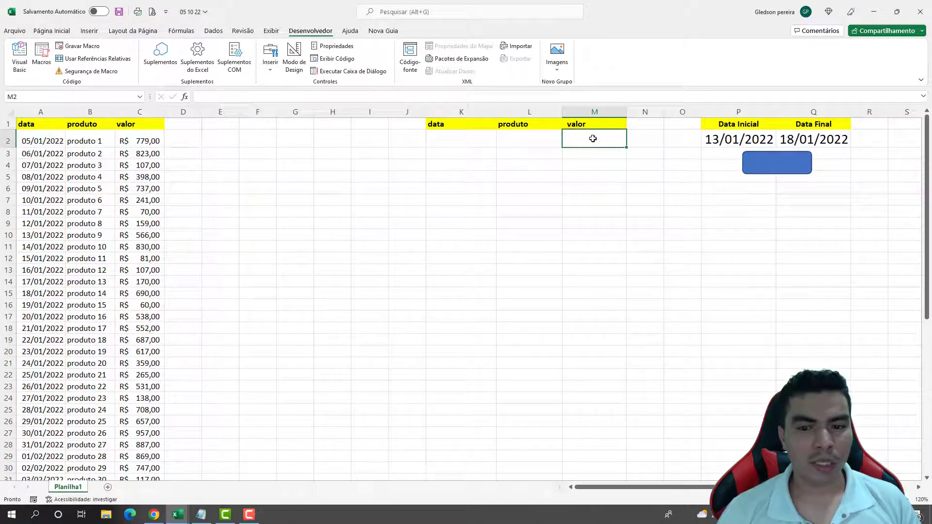
left_click(451, 155)
left_click(509, 154)
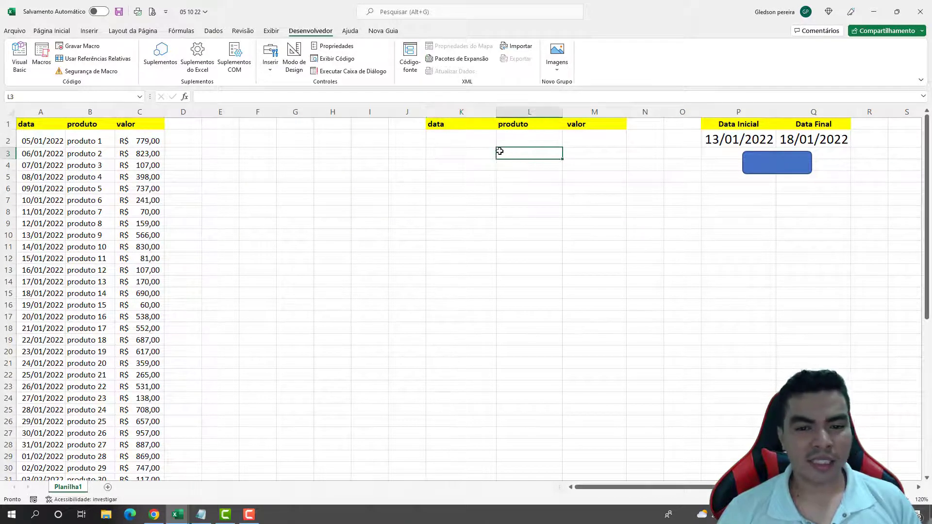
left_click(465, 141)
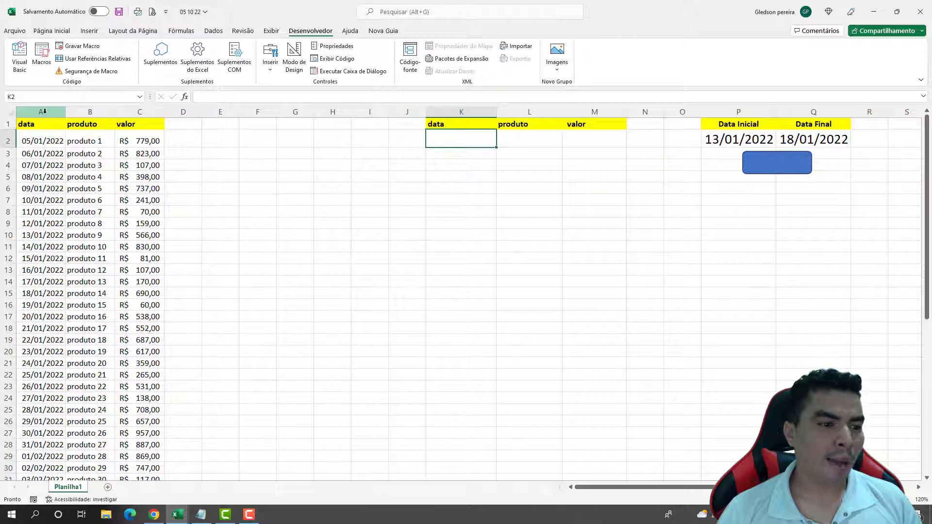
Walk through columns A to M, then start the '.Cells(, 11) = .Cells(Linha, 1)' copy line.
left_click(44, 111)
left_click(90, 111)
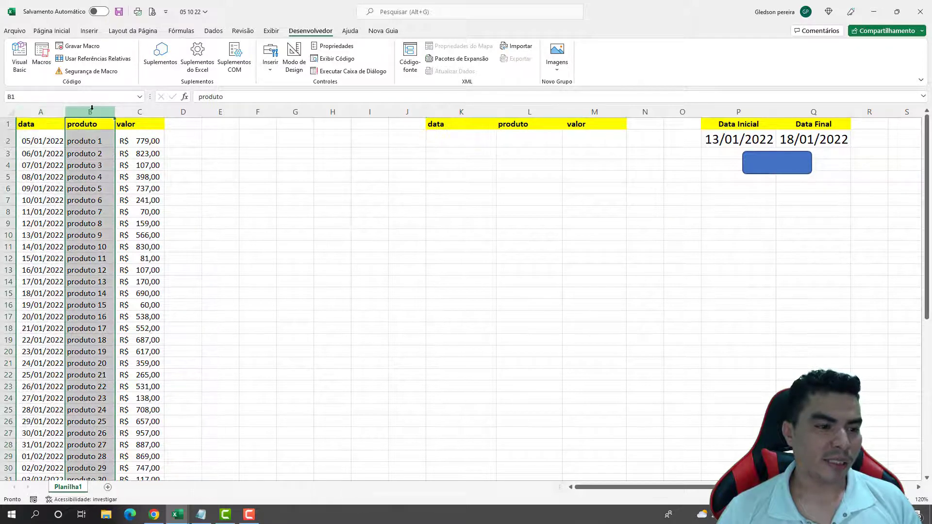
left_click(146, 112)
left_click(183, 111)
left_click(221, 111)
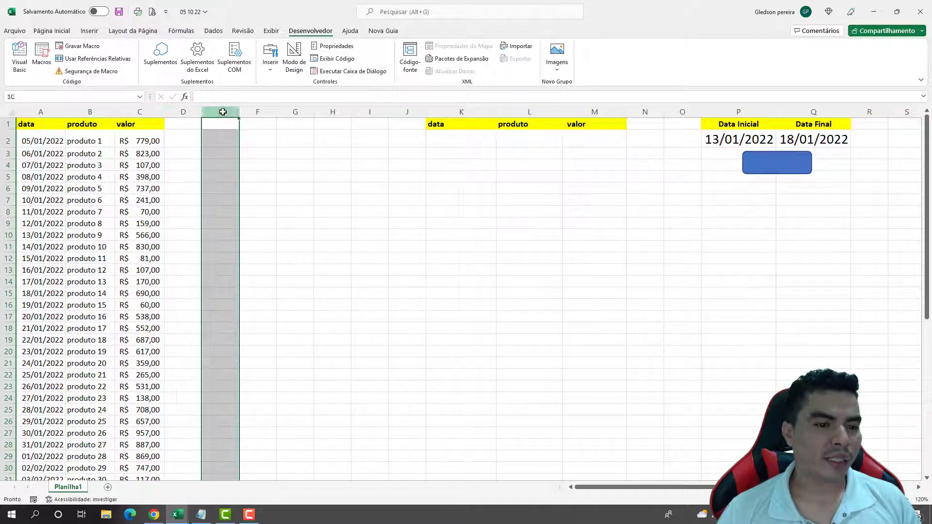
left_click(262, 112)
left_click(292, 111)
left_click(332, 112)
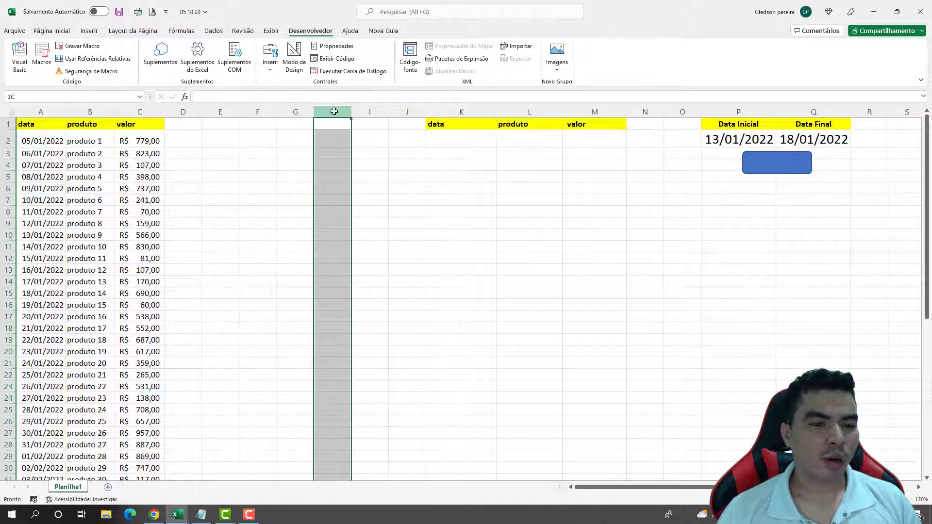
left_click(373, 112)
left_click(405, 111)
left_click(473, 112)
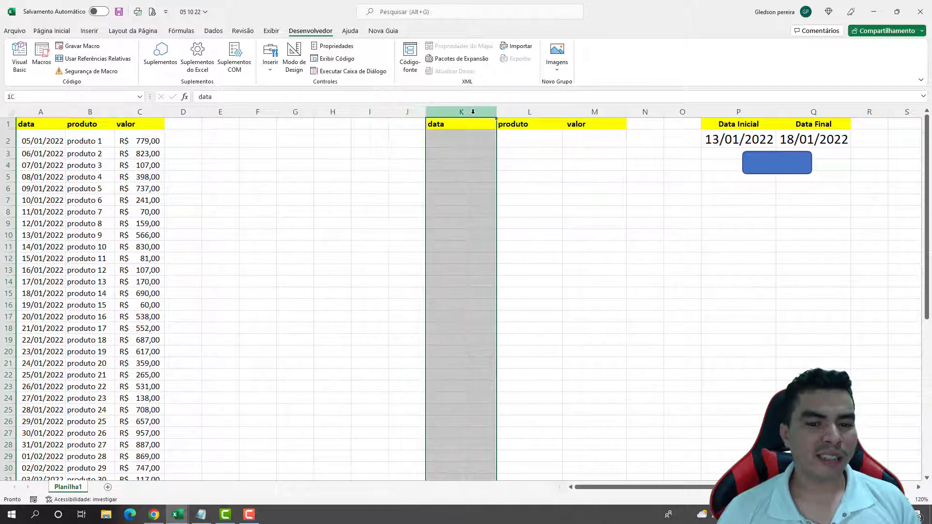
left_click(525, 110)
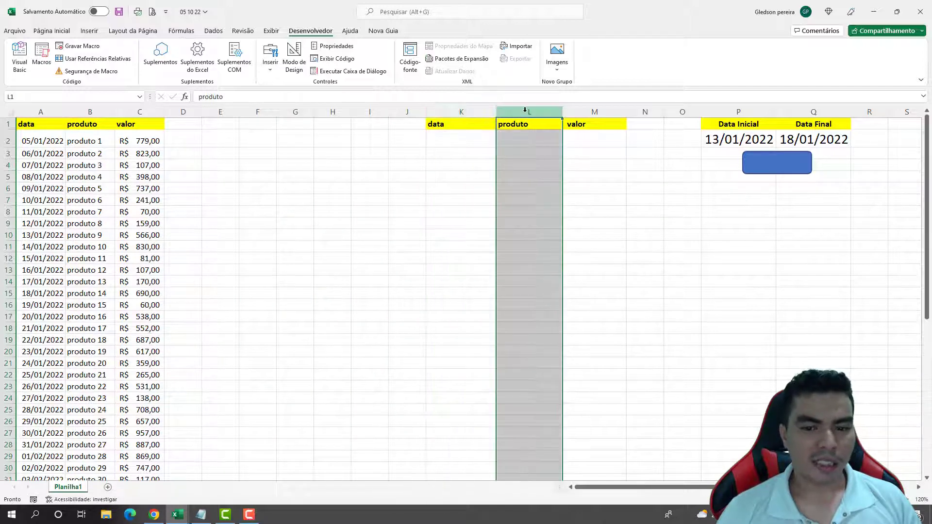
left_click(586, 109)
left_click(461, 111)
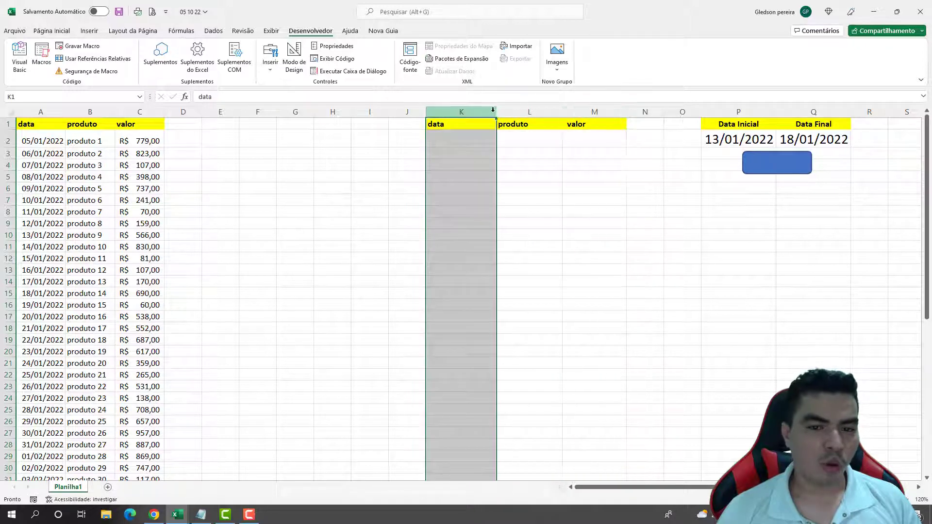
left_click(529, 112)
left_click(581, 113)
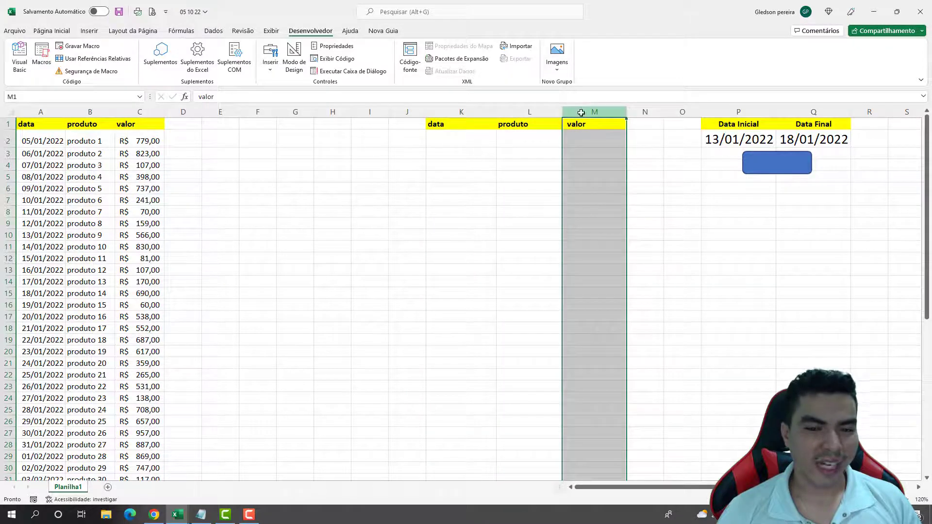
left_click(18, 63)
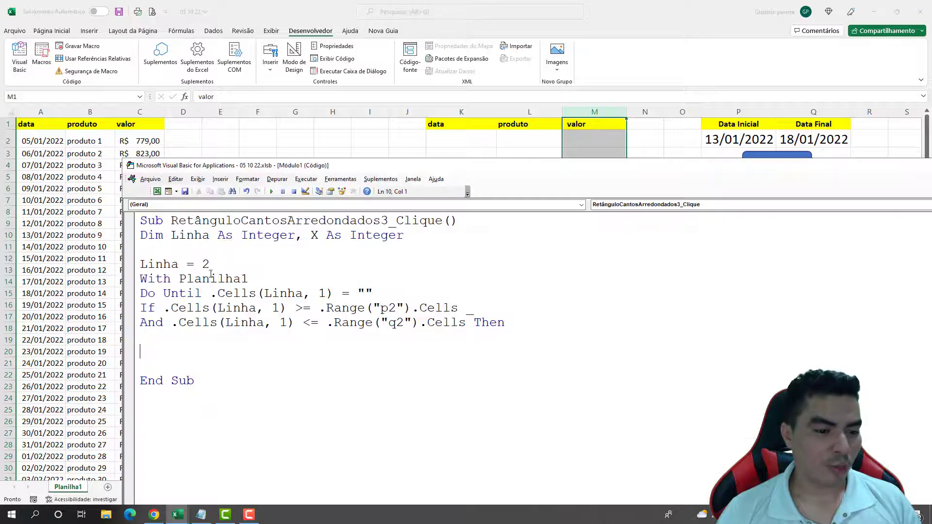
type(".Cells")
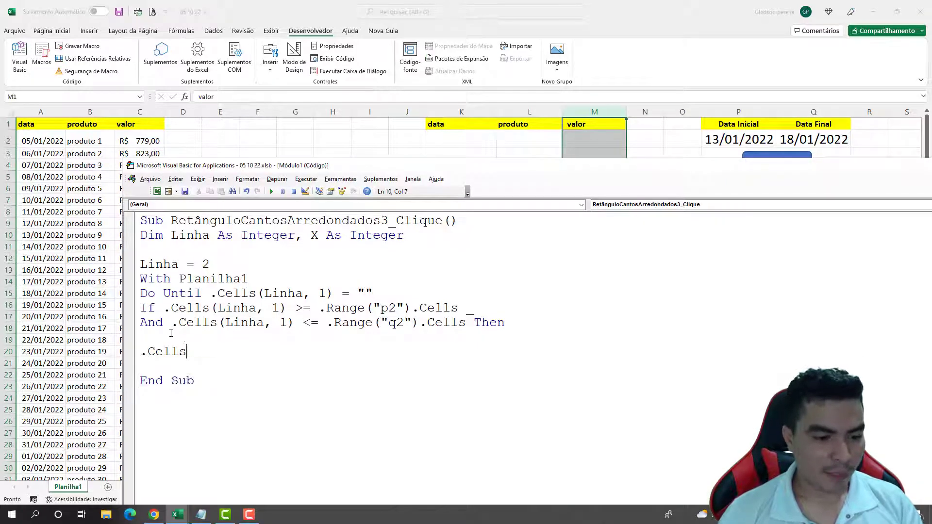
type("(x")
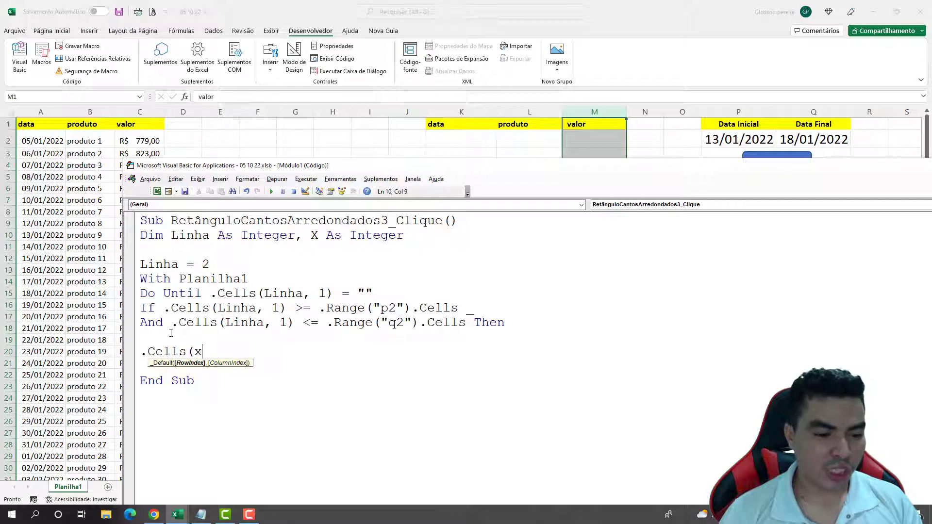
type(",")
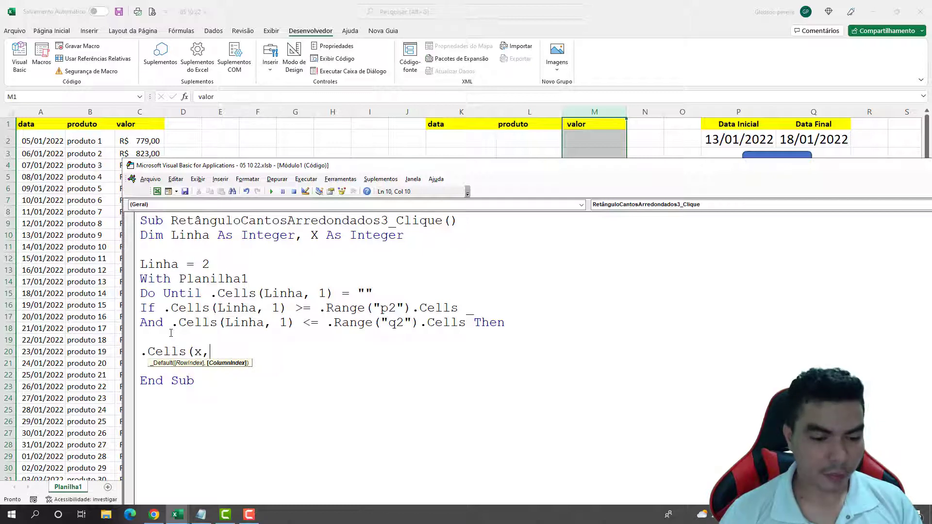
type("11")
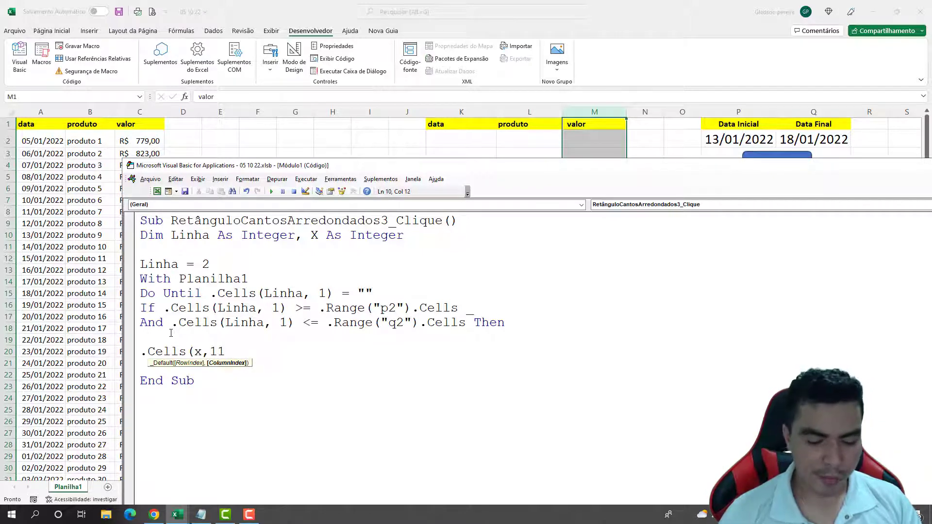
type(")")
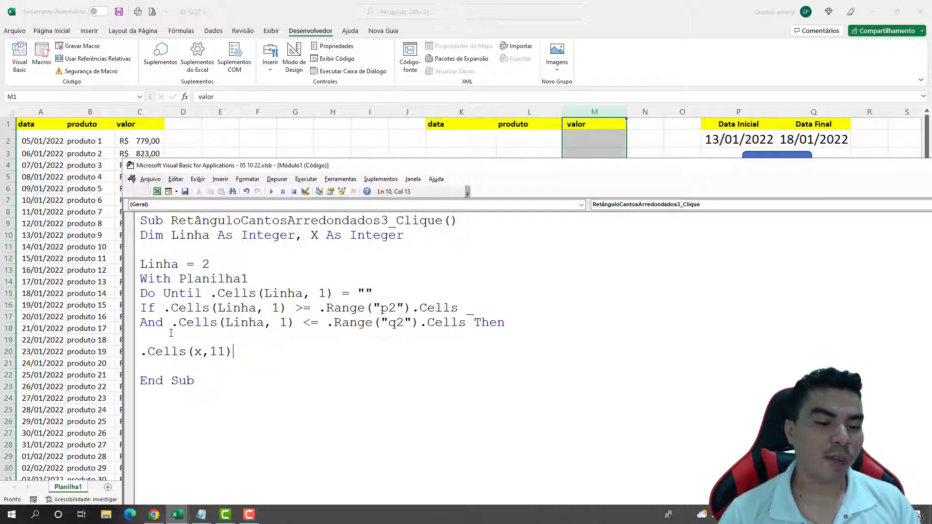
type(" =")
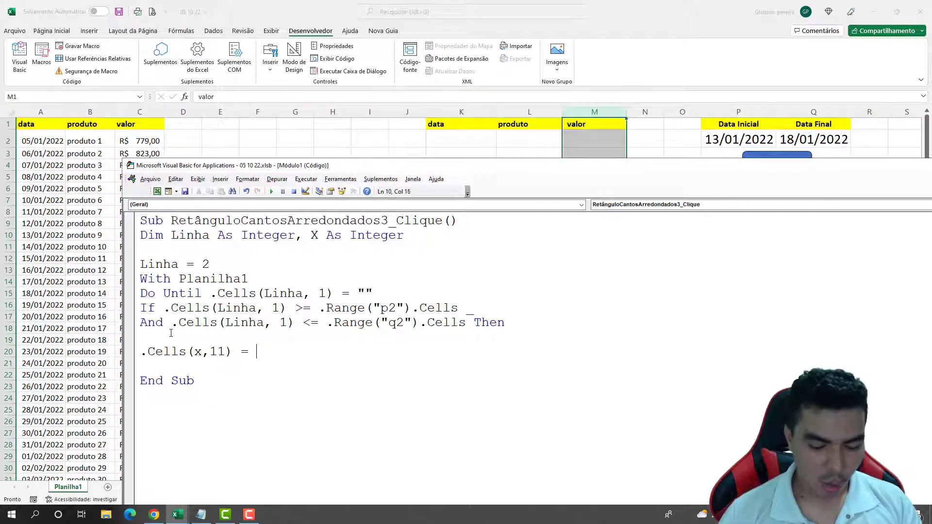
type(".cells(1")
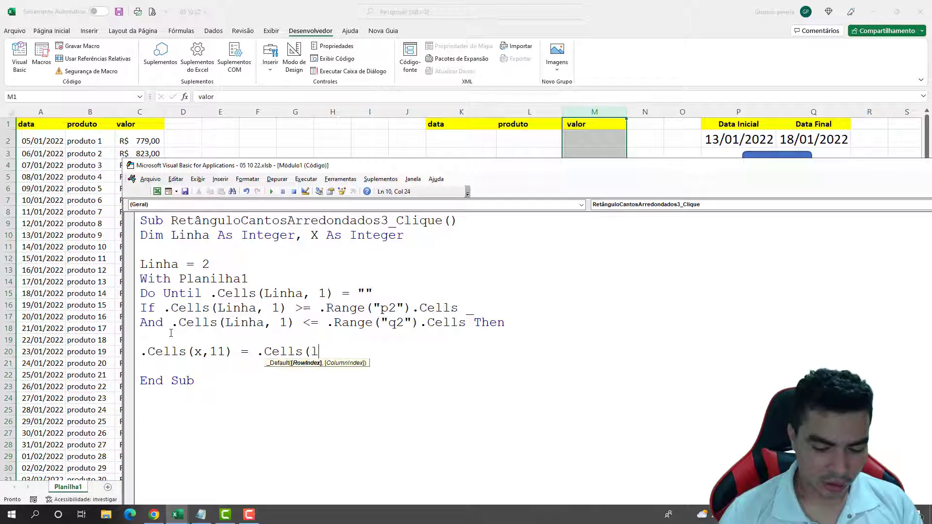
type("inha,")
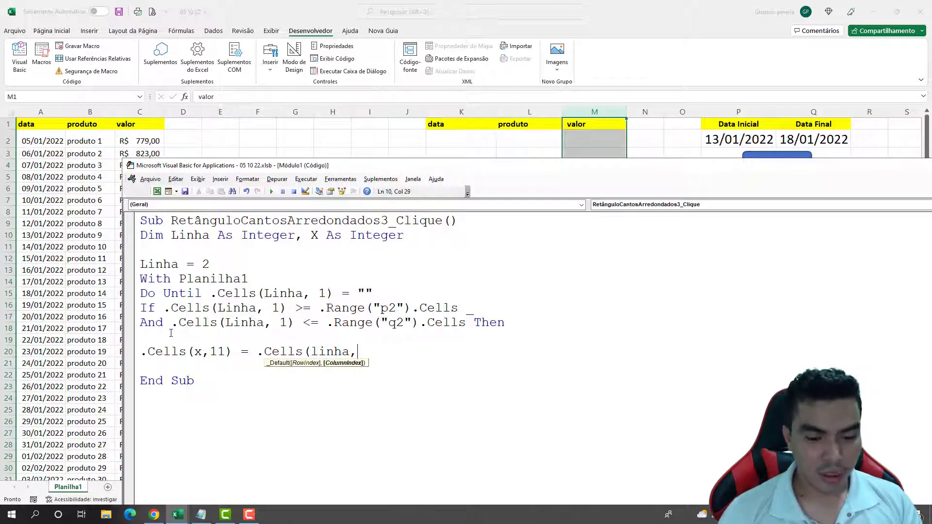
type("1")
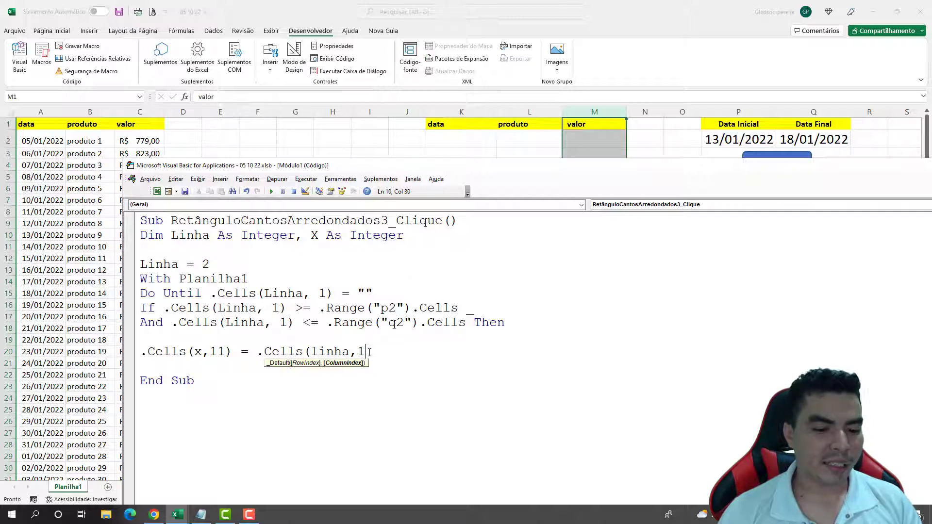
Finish the line as '.Cells(X, 11) = .Cells(Linha, 1)' and select the statement.
type(")")
key("Return")
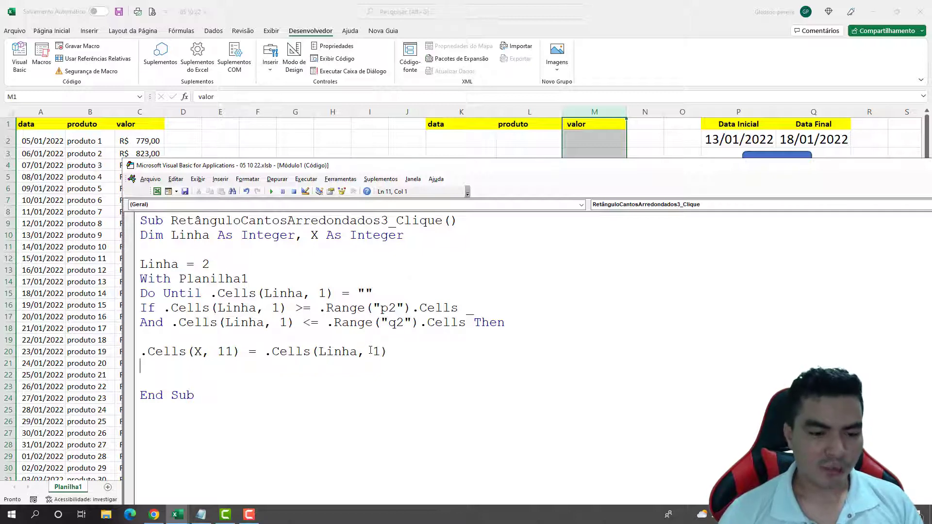
left_click_drag(389, 351, 138, 354)
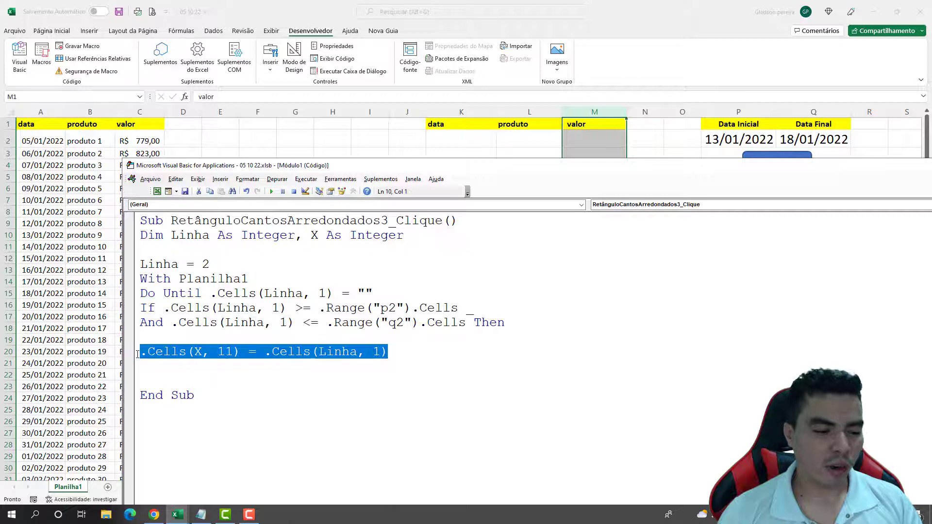
Duplicate the date-copy line as .Cells(X, 12) = .Cells(Linha, 2) to copy the produto.
key("ctrl+c")
left_click(151, 366)
key("ctrl+v")
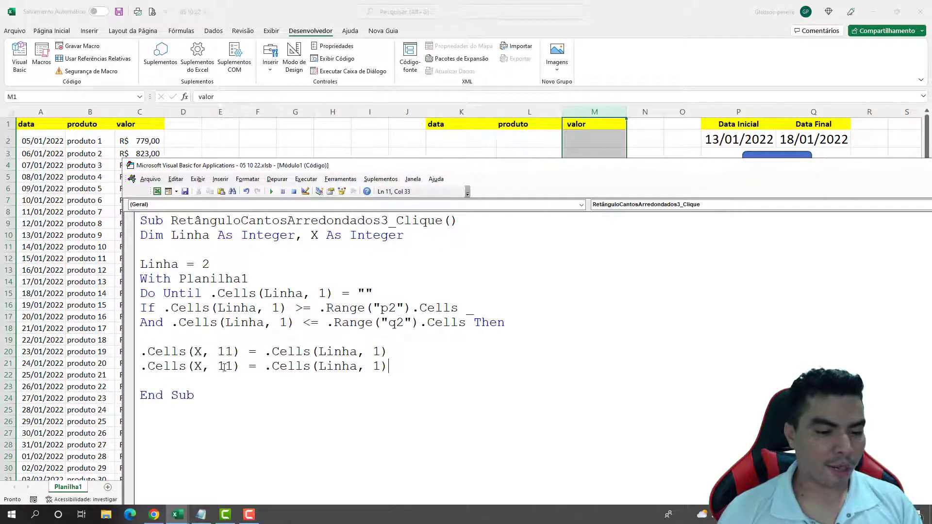
left_click_drag(225, 366, 234, 367)
type("2")
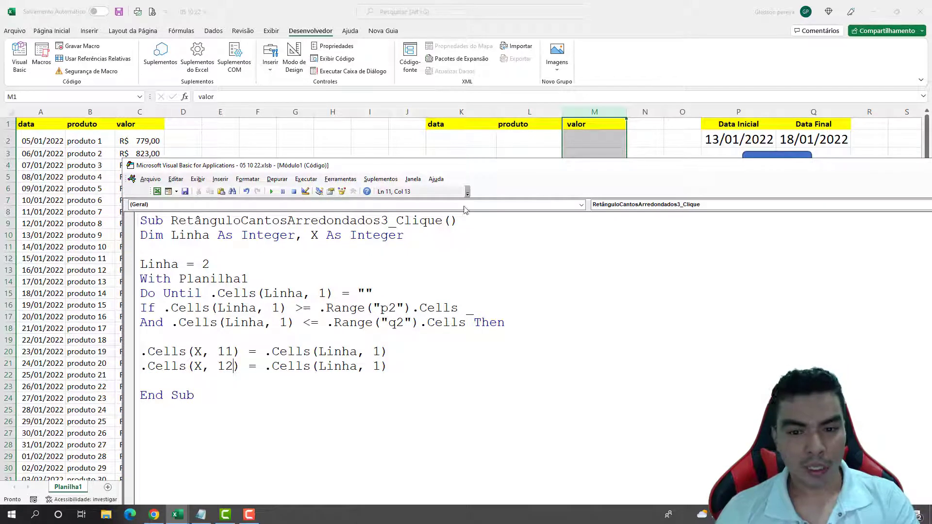
left_click_drag(365, 367, 378, 366)
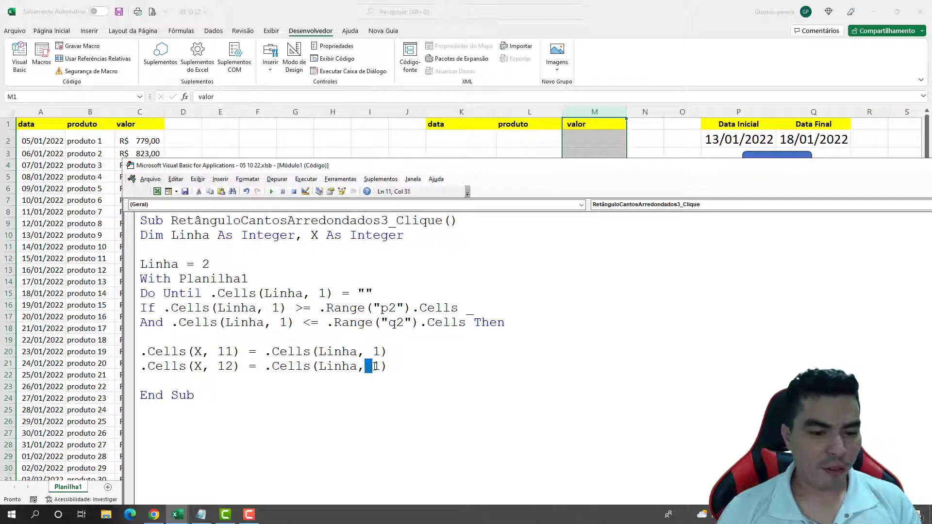
type("2")
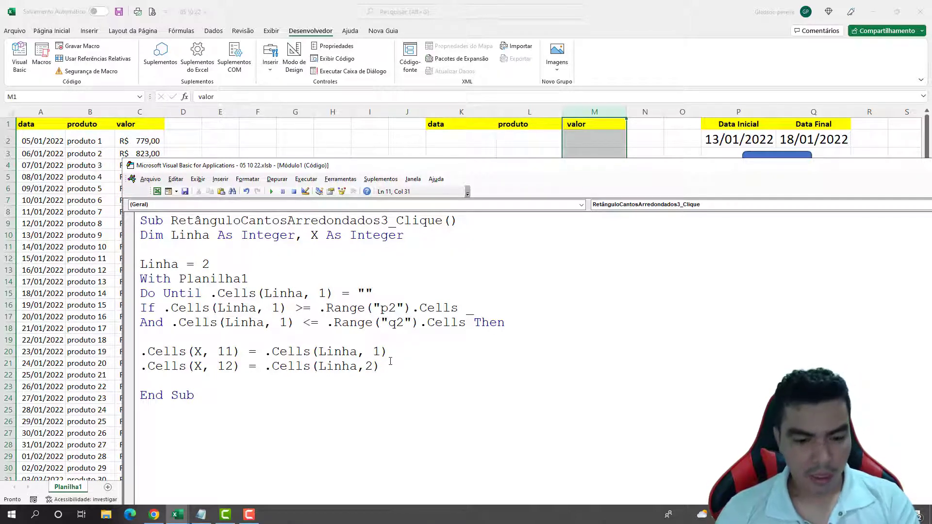
Add a third line .Cells(X, 13) = .Cells(Linha, 3) to copy the valor.
key("Return")
key("ctrl+v")
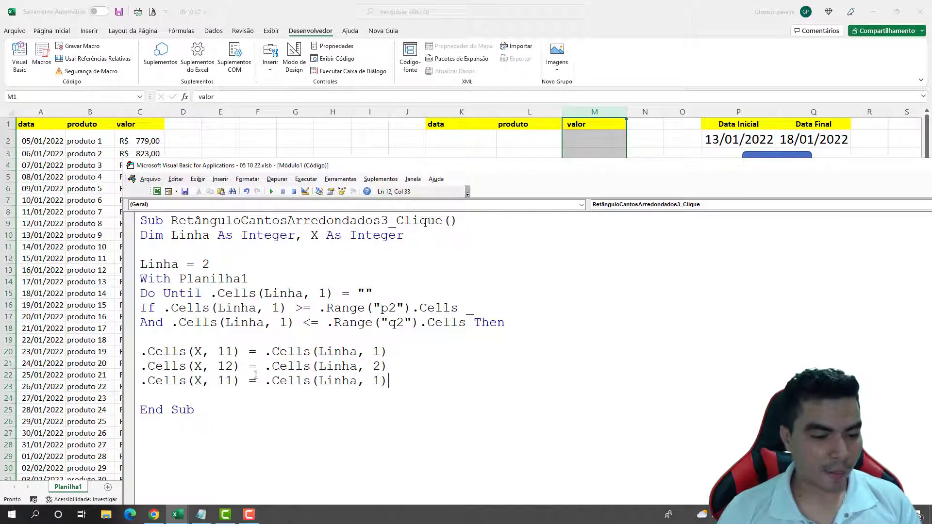
double_click(222, 380)
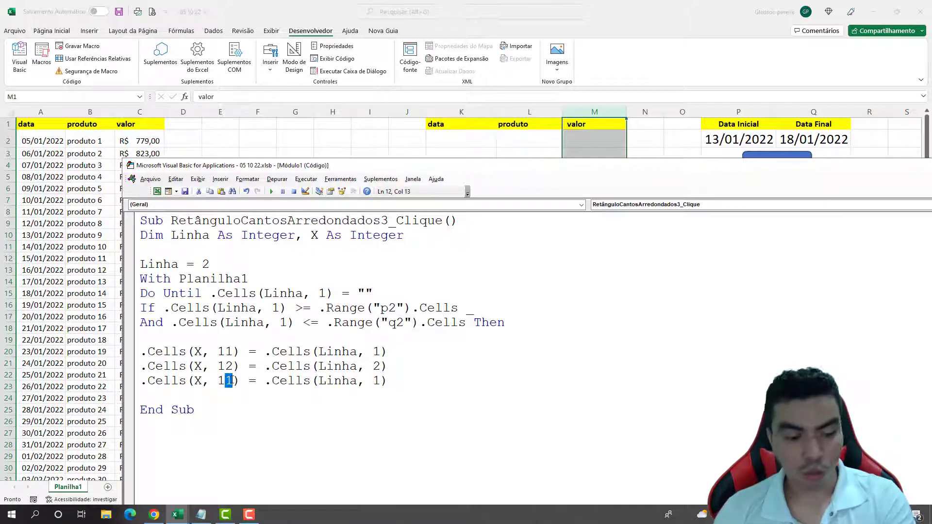
type("13")
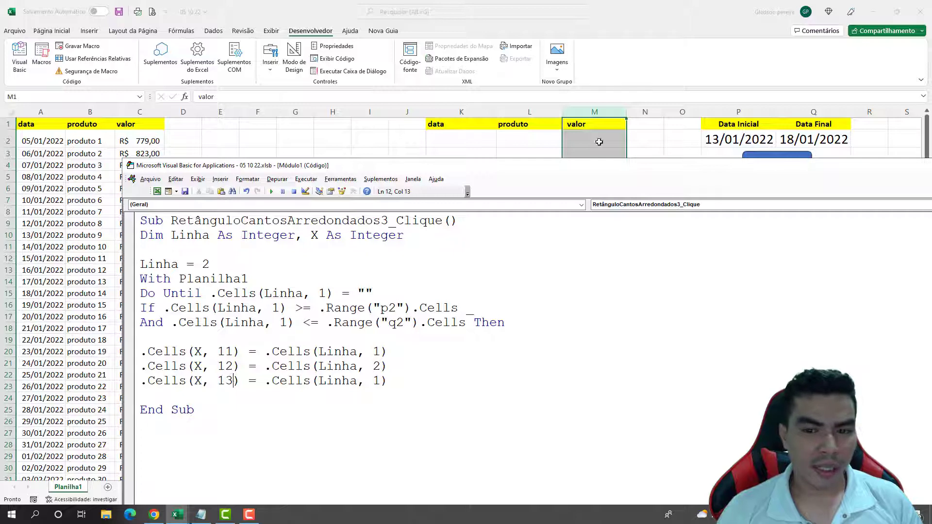
double_click(377, 380)
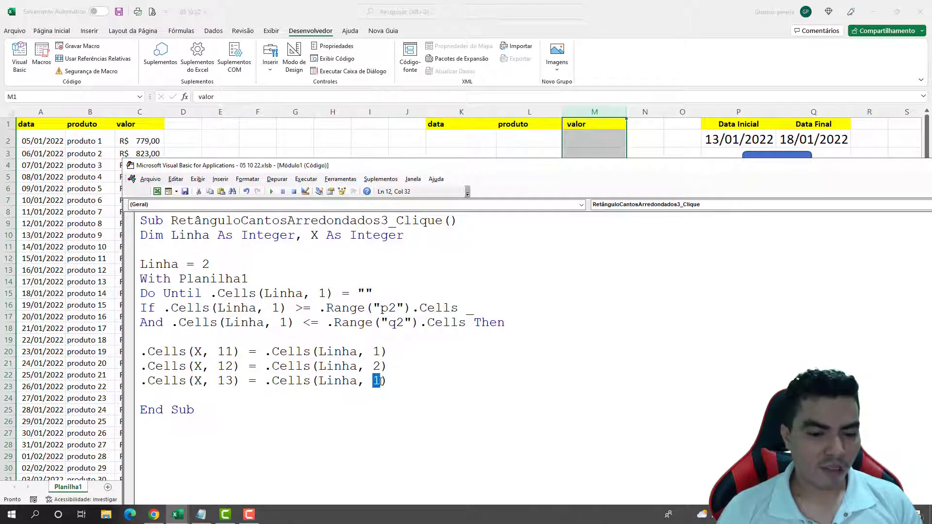
type("3")
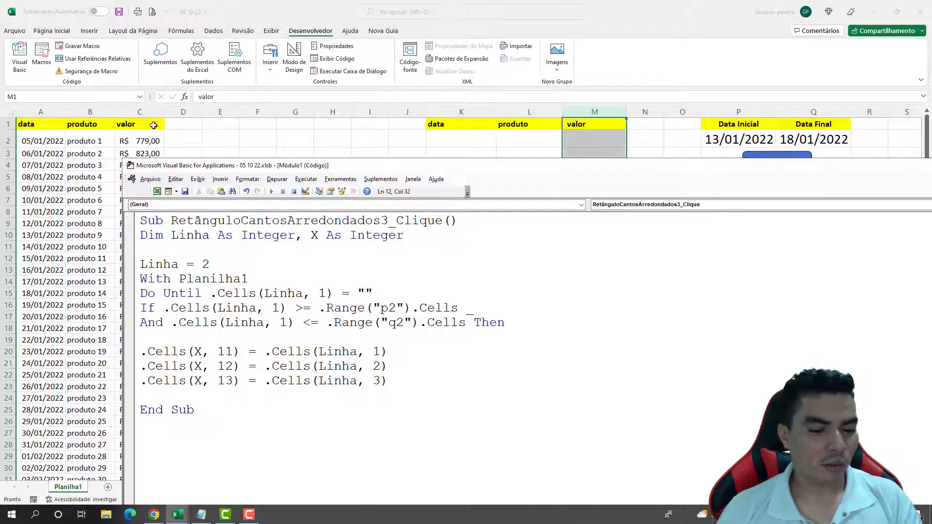
left_click(418, 374)
key("Return")
key("Return")
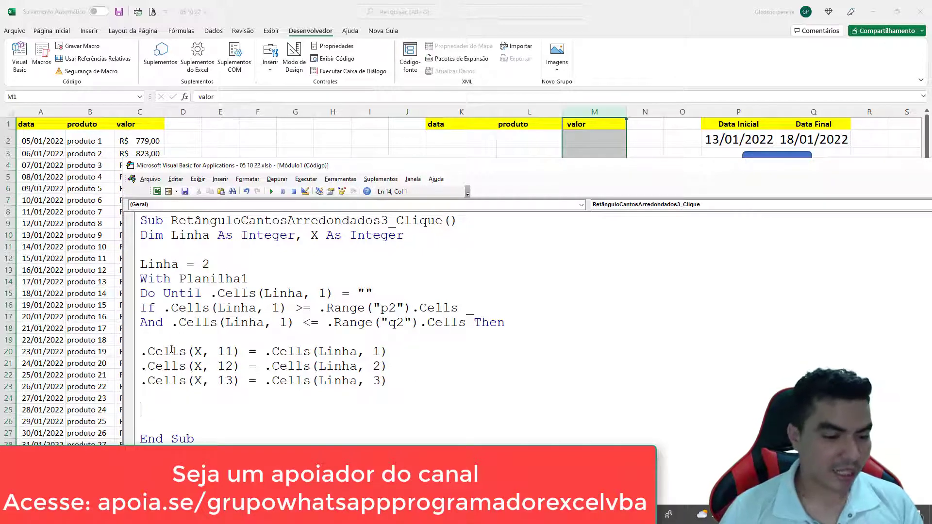
Close the If block with End If and add Linha = Linha + 1 below it.
type("end ")
type("if")
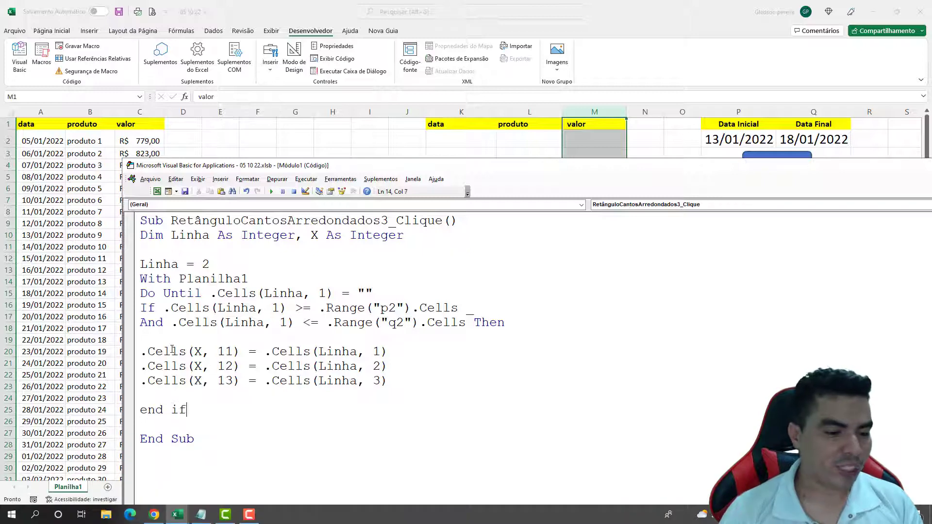
left_click(143, 309)
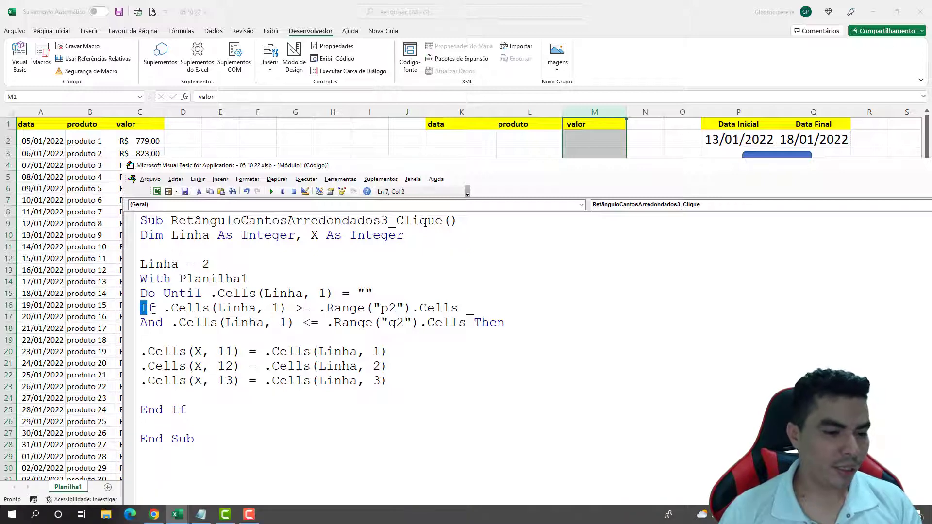
left_click(191, 409)
key("Return")
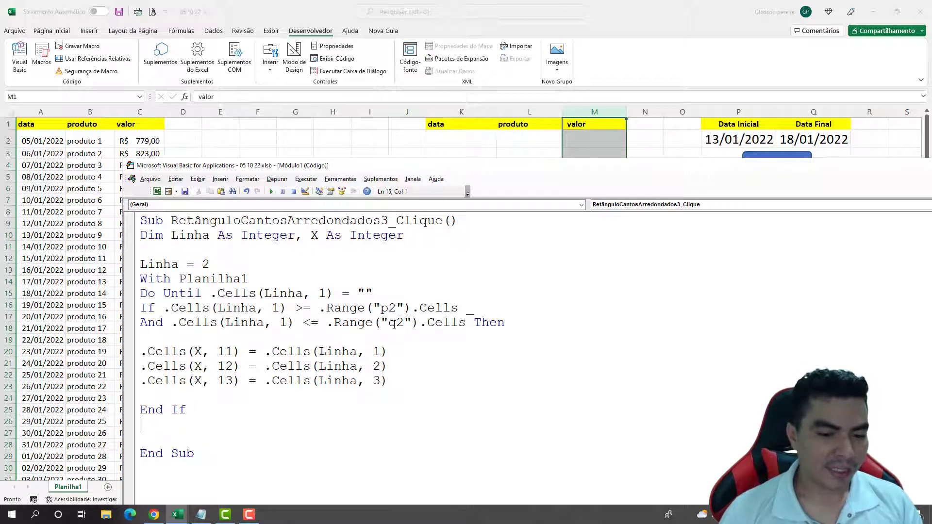
left_click_drag(321, 351, 358, 352)
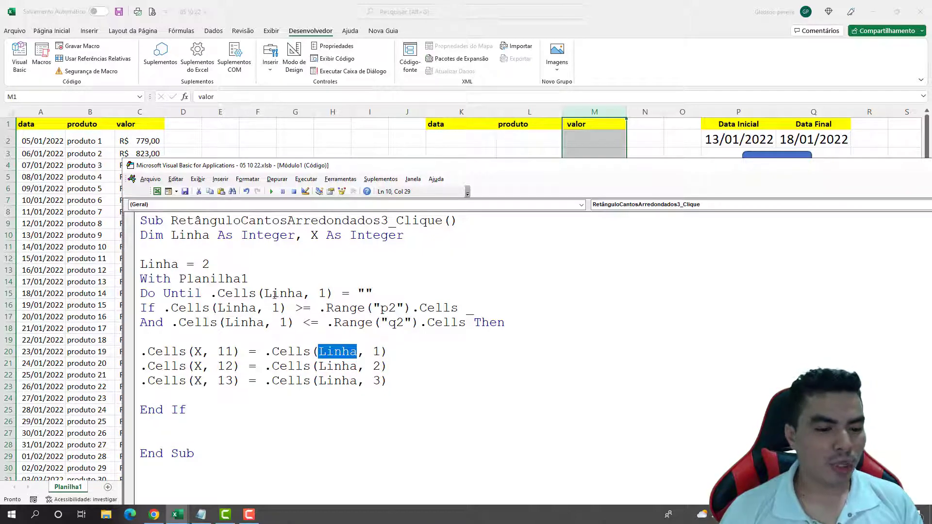
left_click_drag(212, 264, 171, 264)
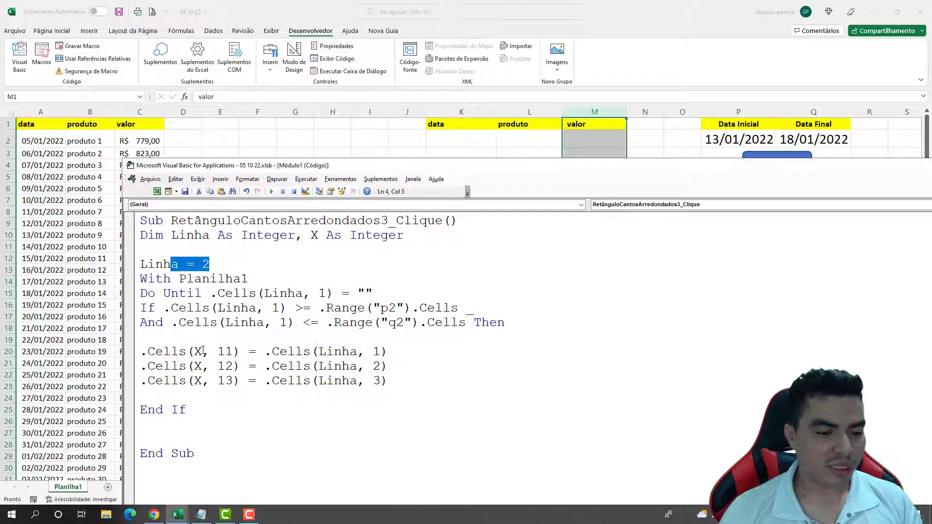
left_click(170, 428)
type("linha =")
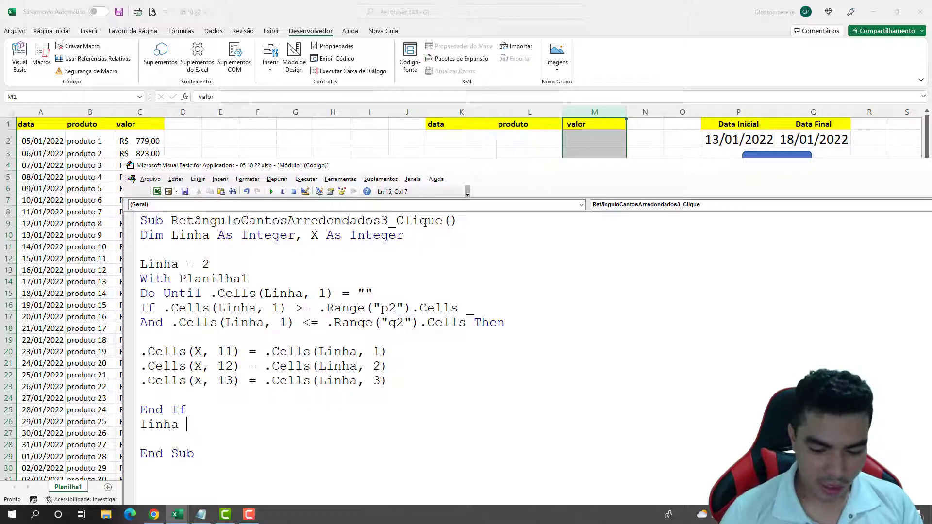
type(" linha ")
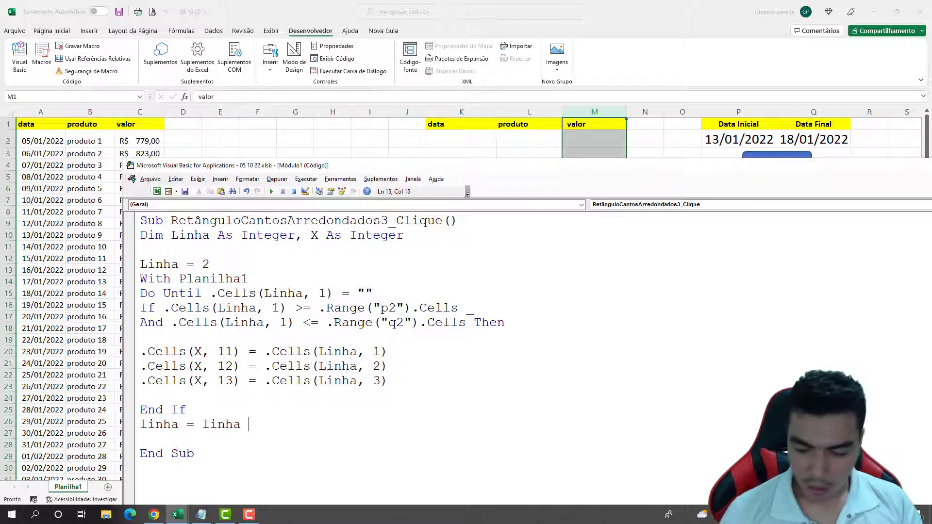
type("+1")
key("Return")
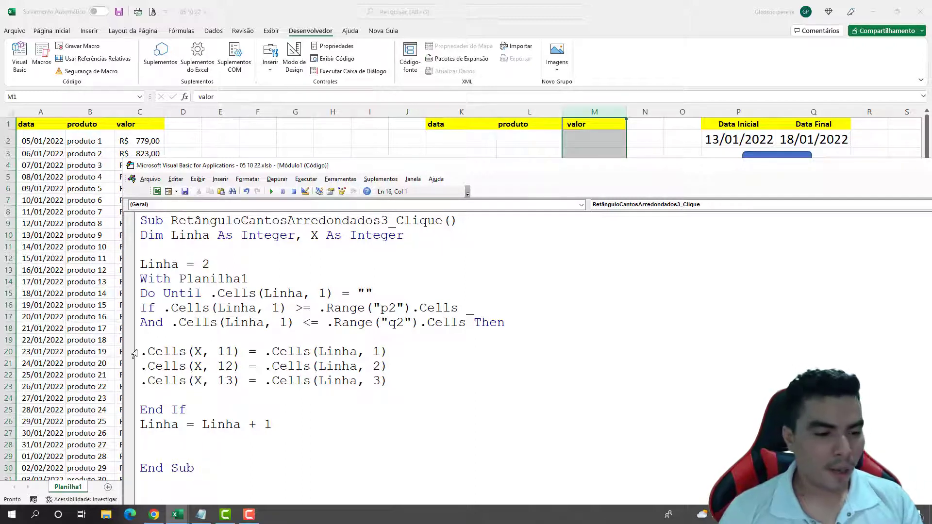
Close the Do Until loop with Loop and the With Planilha1 block with End With.
left_click_drag(141, 293, 194, 308)
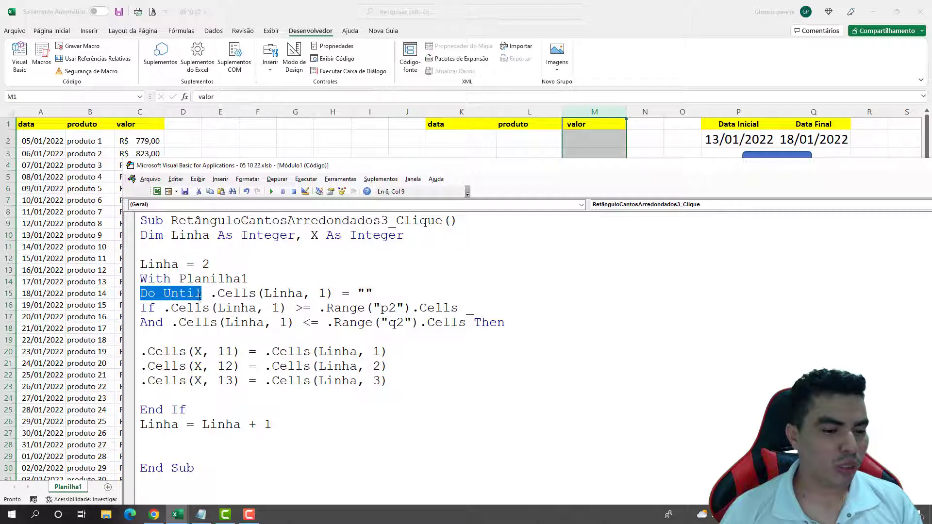
left_click(157, 443)
type("loop")
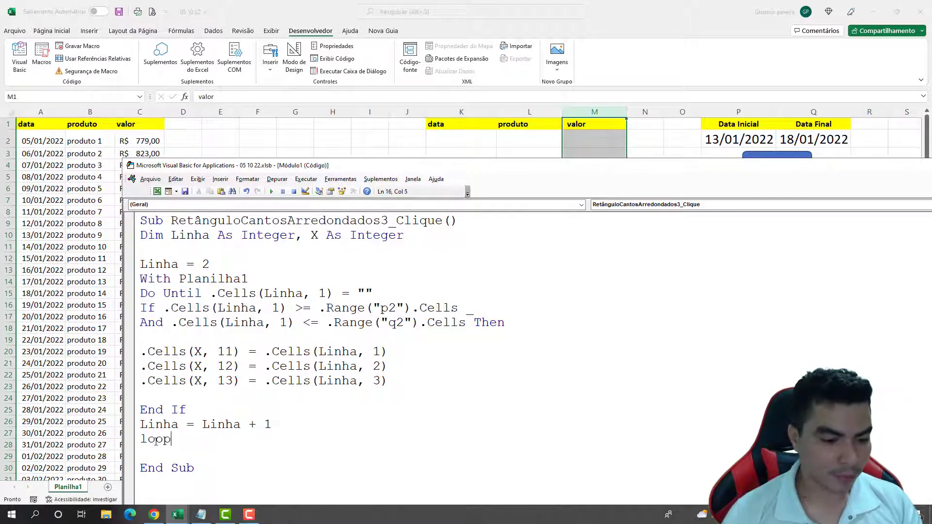
key("Return")
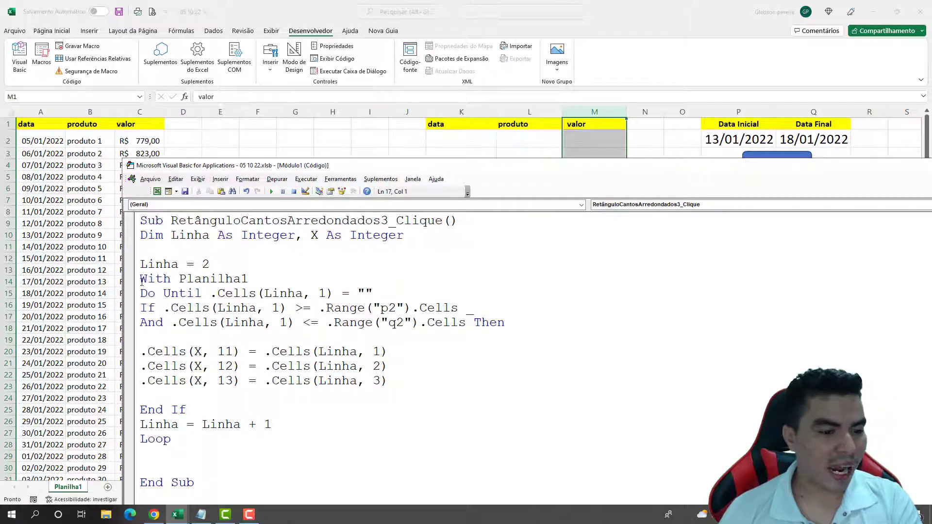
left_click_drag(140, 280, 171, 285)
left_click(147, 458)
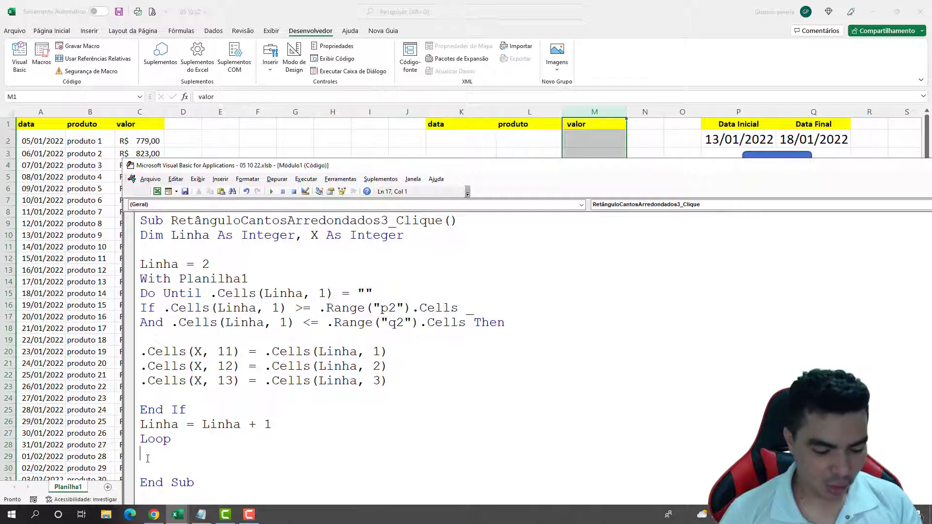
type("end with")
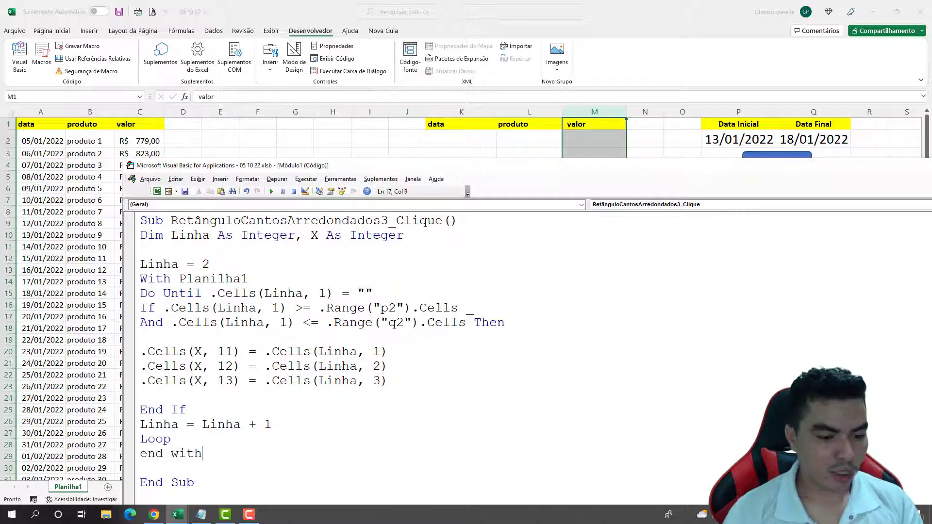
left_click_drag(183, 161, 189, 73)
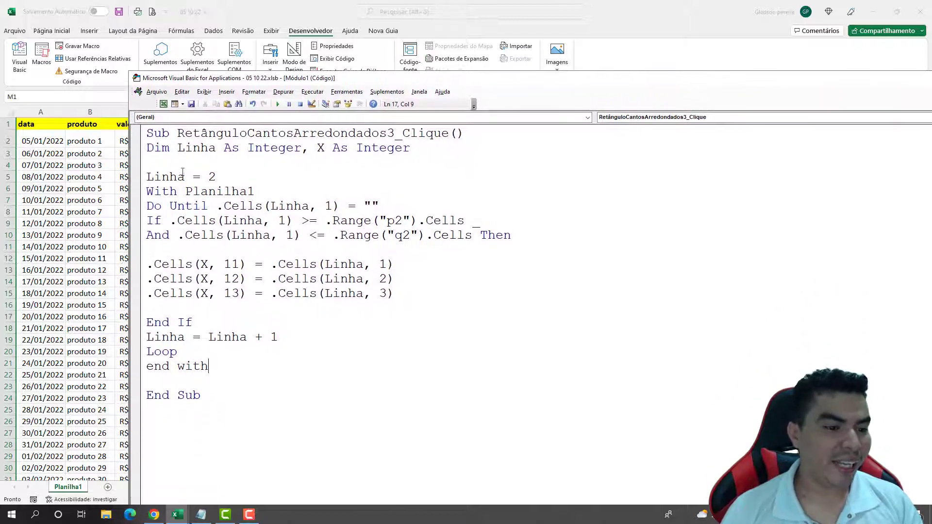
Indent the If…End If block and the whole Do Until…Loop block one level.
left_click_drag(147, 221, 211, 317)
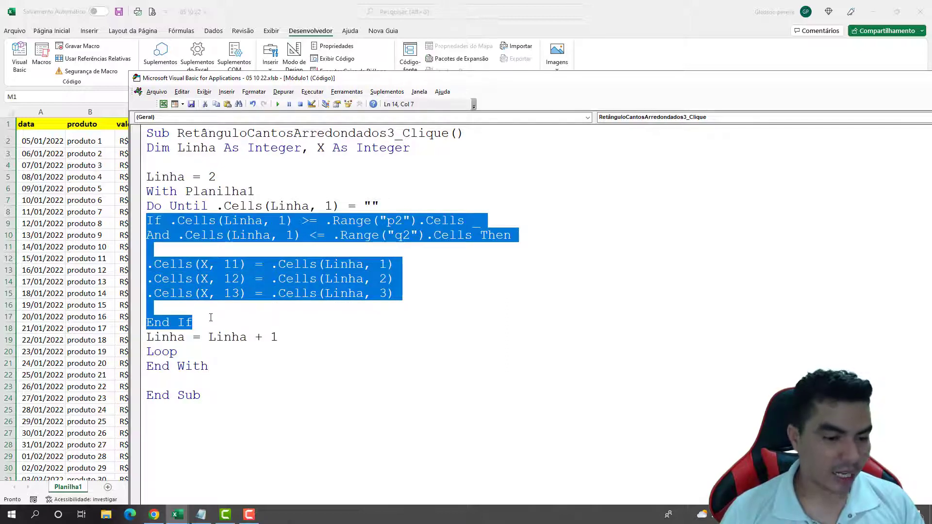
key("Tab")
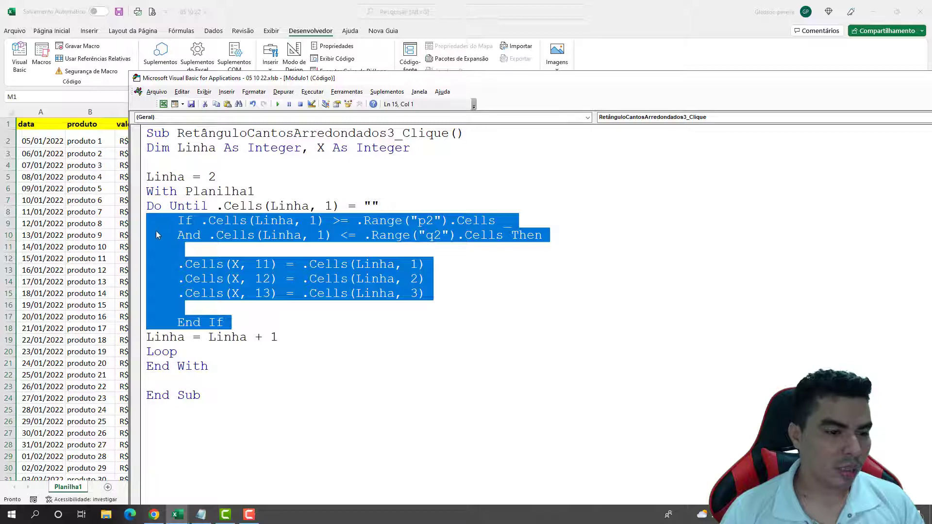
left_click_drag(147, 206, 211, 350)
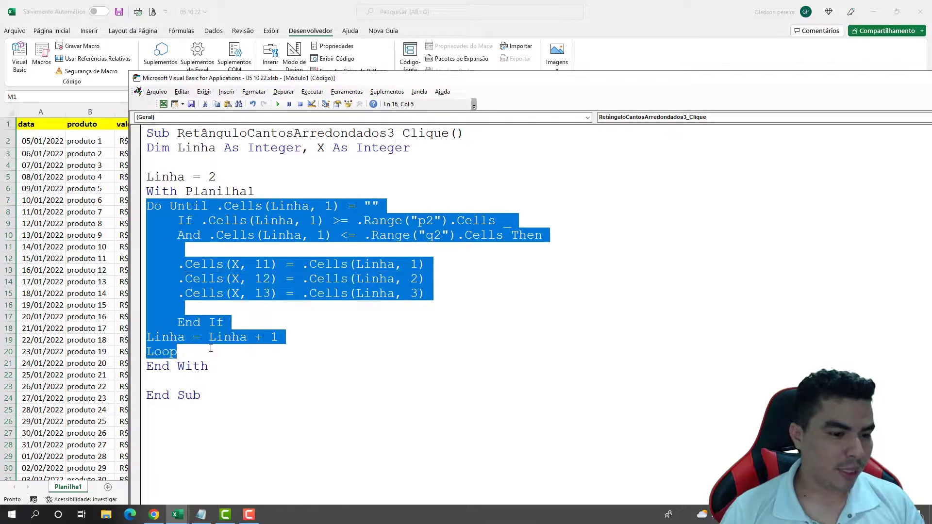
key("Tab")
left_click(200, 250)
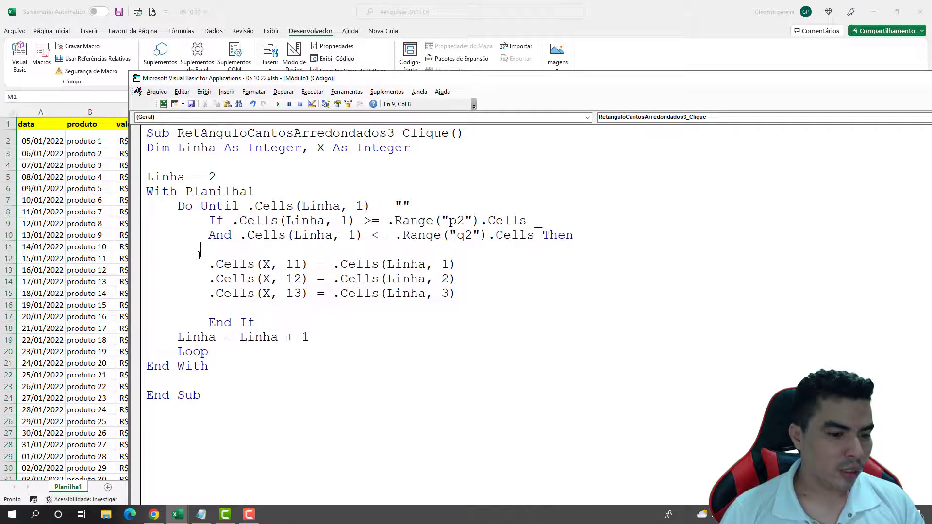
Add X = 2 below Linha = 2 and return to the worksheet.
key("alt")
left_click(181, 331)
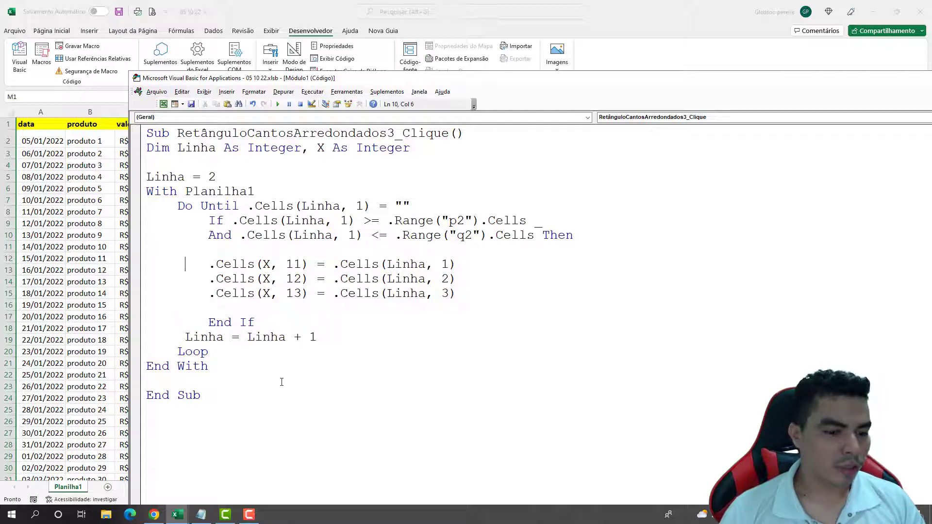
key("Home")
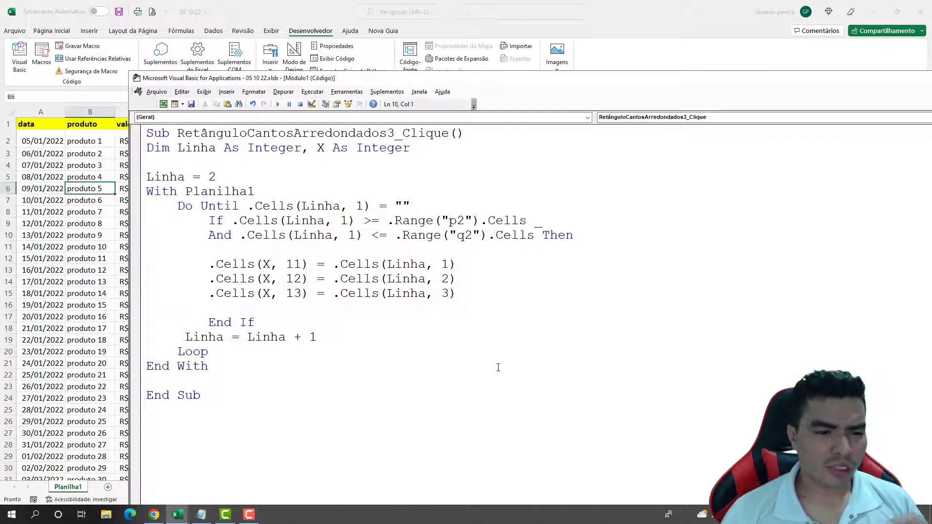
left_click(238, 178)
key("Return")
type("x")
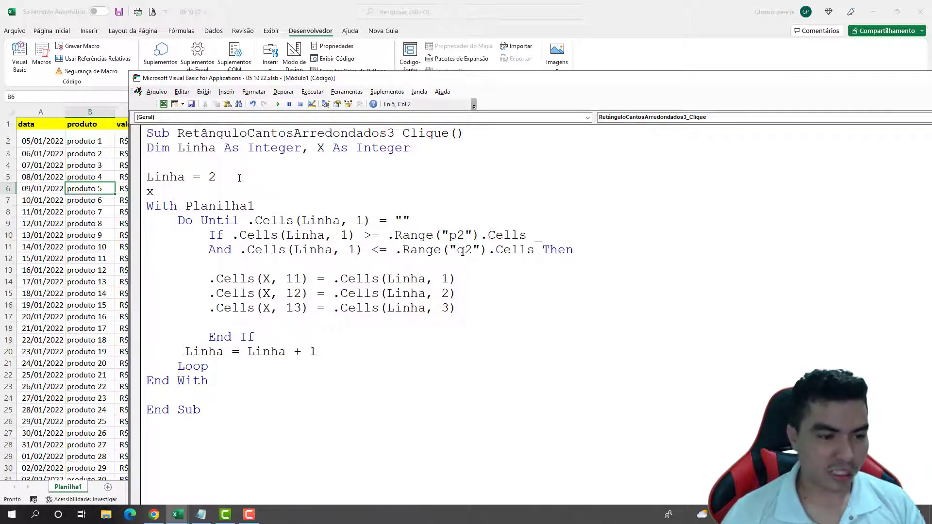
type(" =2")
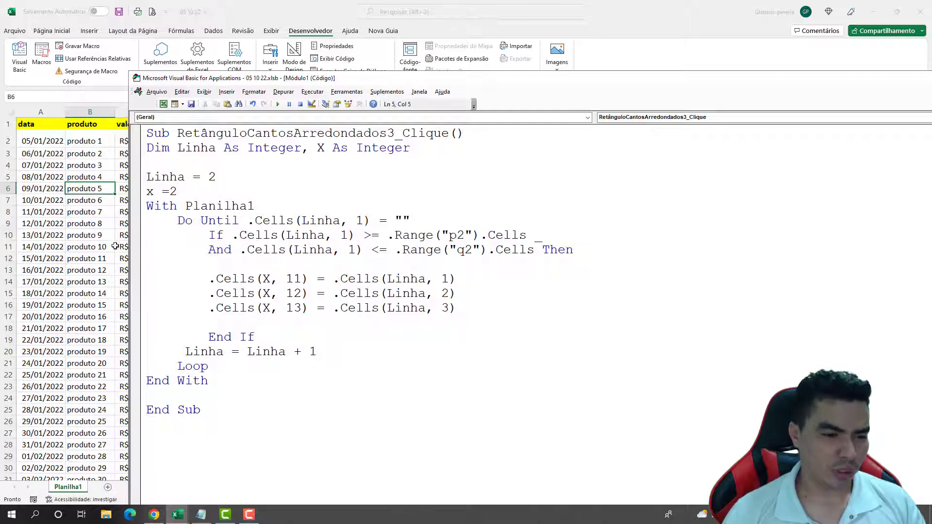
left_click(105, 236)
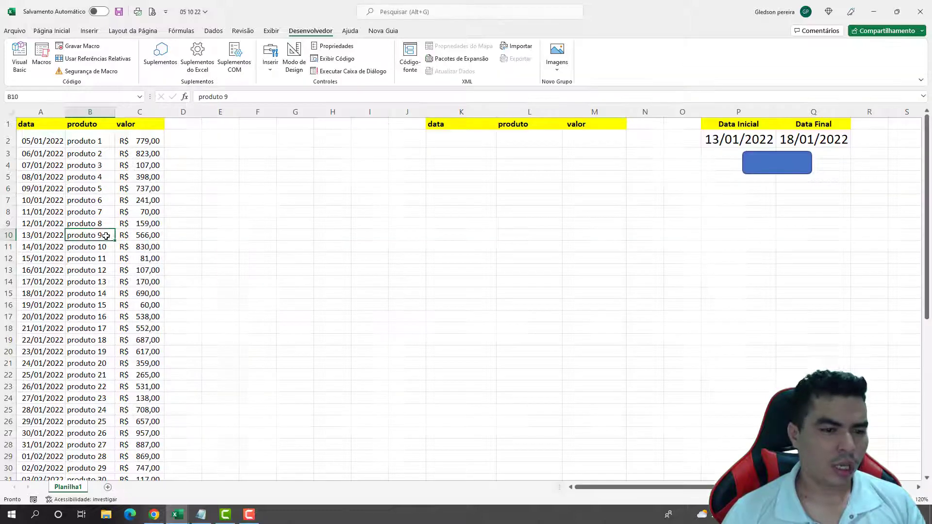
Run the macro, verify K2:M2 holds 18/01/2022, produto 14, R$ 690,00, then reopen the code.
left_click(760, 174)
left_click(476, 138)
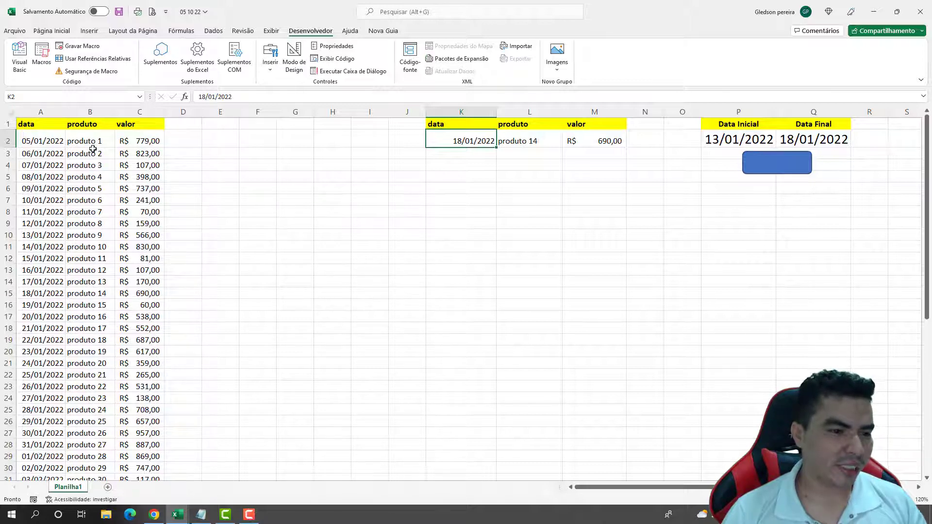
left_click_drag(457, 141, 573, 142)
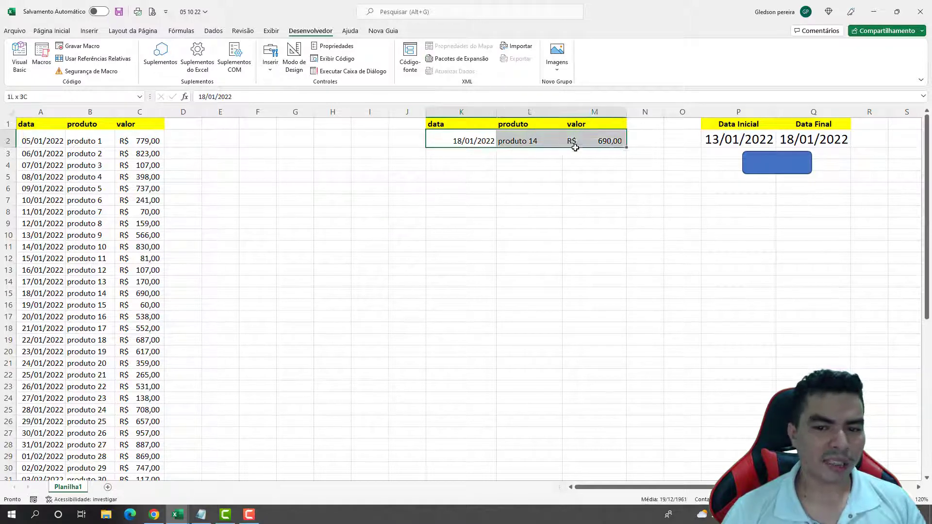
left_click(498, 187)
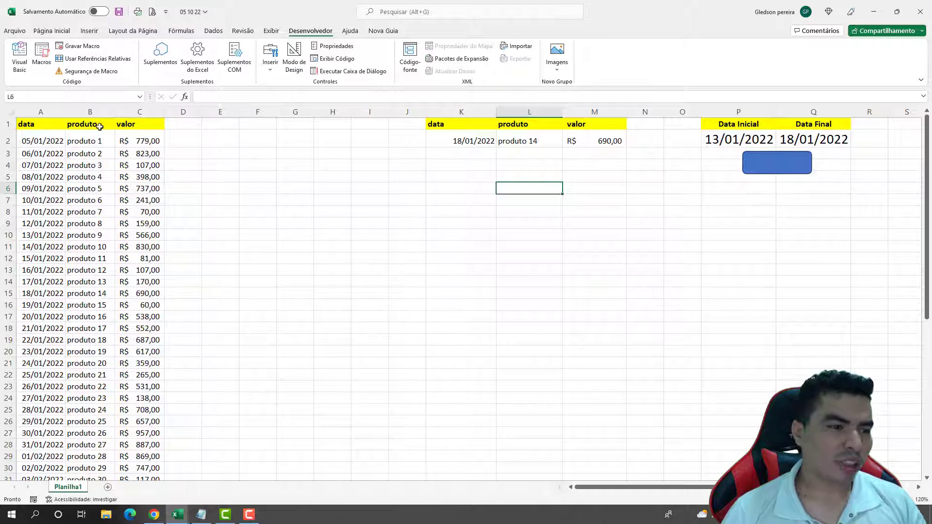
left_click(19, 58)
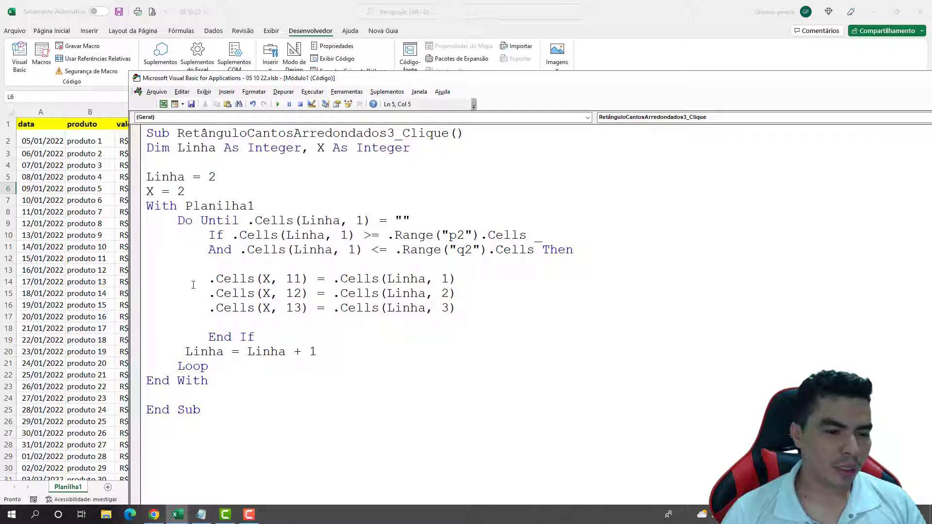
Set a breakpoint on the date-copy line and run the macro up to it.
left_click(135, 279)
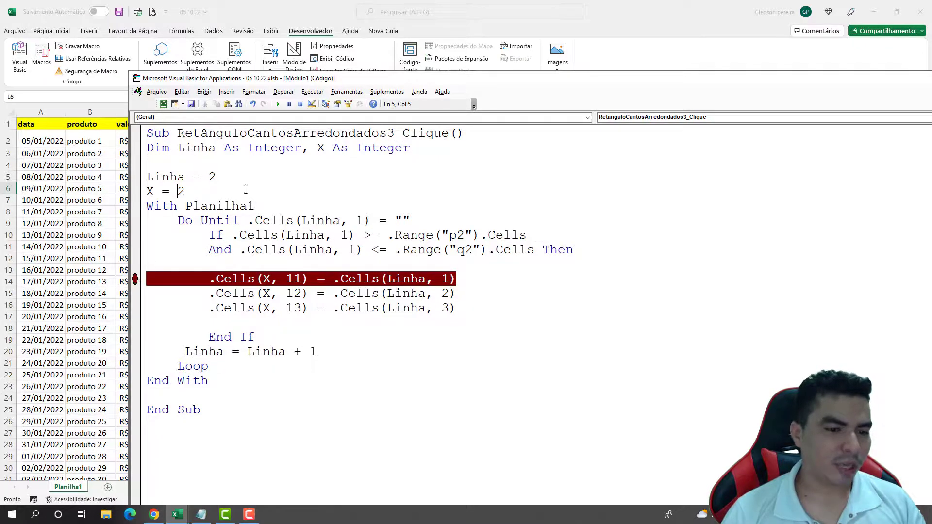
left_click_drag(295, 86, 524, 199)
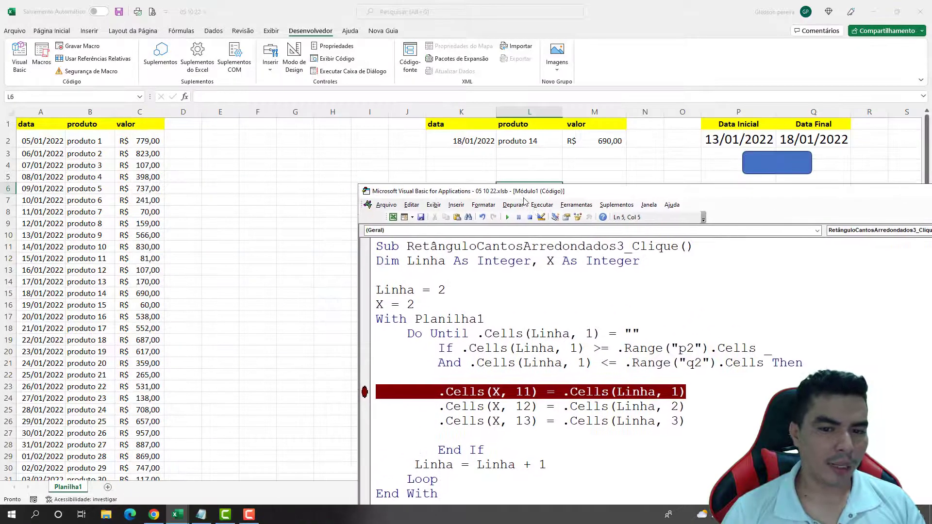
left_click(507, 217)
mouse_move(482, 391)
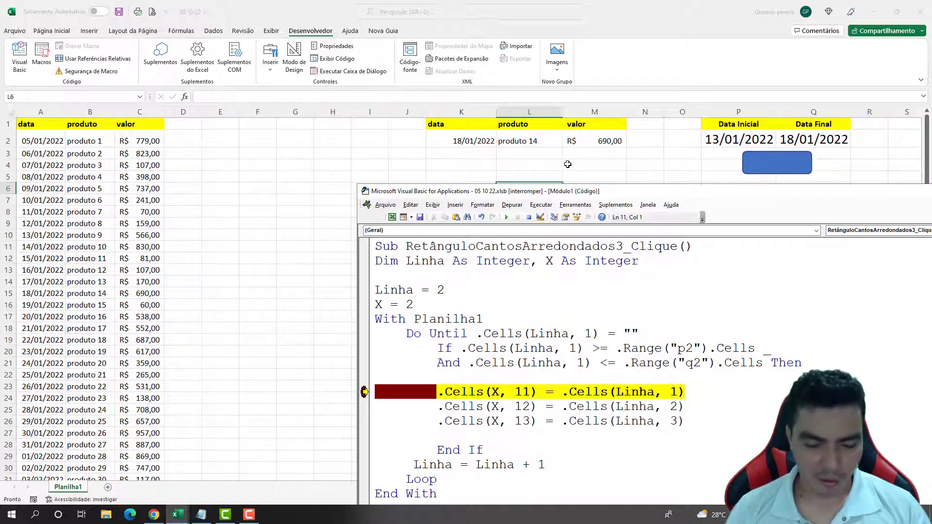
Step through the loop with F8, watching each match overwrite K2:M2 until produto 14.
key("F8")
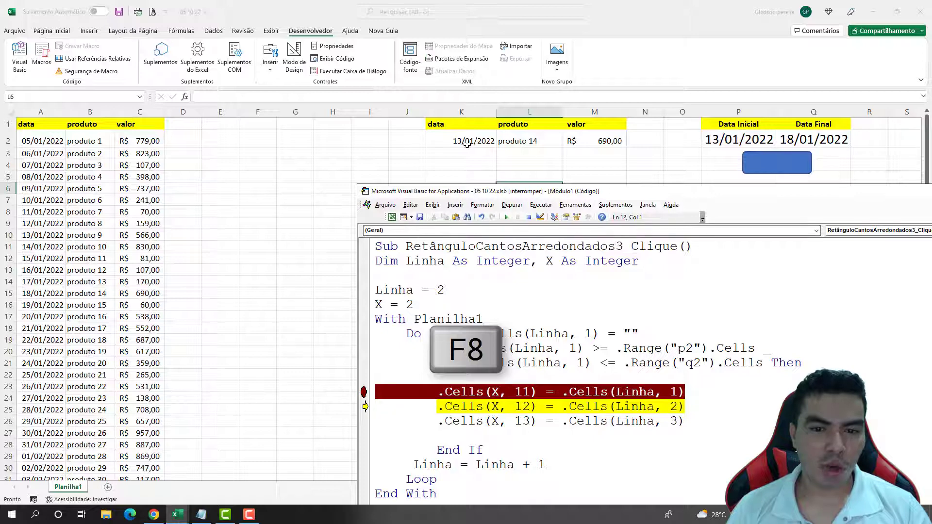
key("F8")
key("F8")
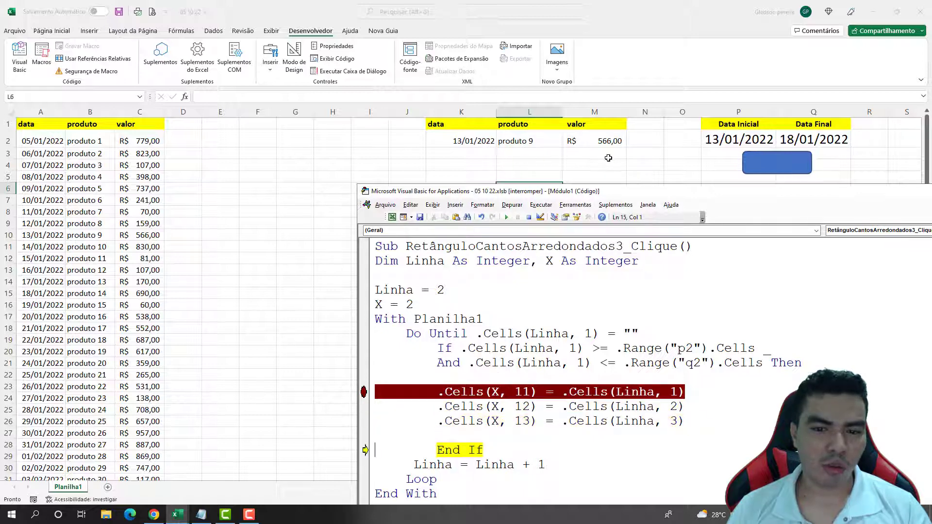
key("F8")
key("F8")
key("F8")
key("F8")
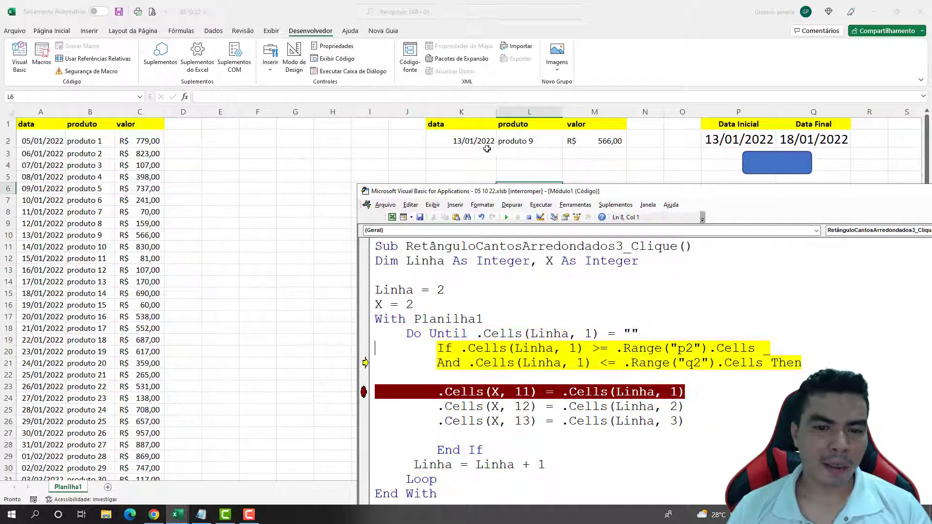
key("F8")
key("F8")
key("F8")
key("F8")
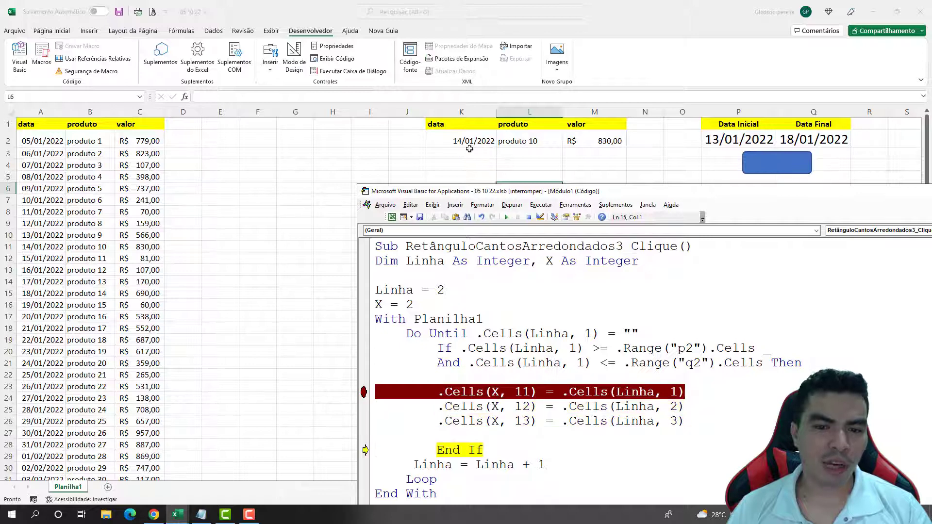
key("F8")
key("F8")
key("F8")
key("F8")
key("F8")
key("F8")
key("F8")
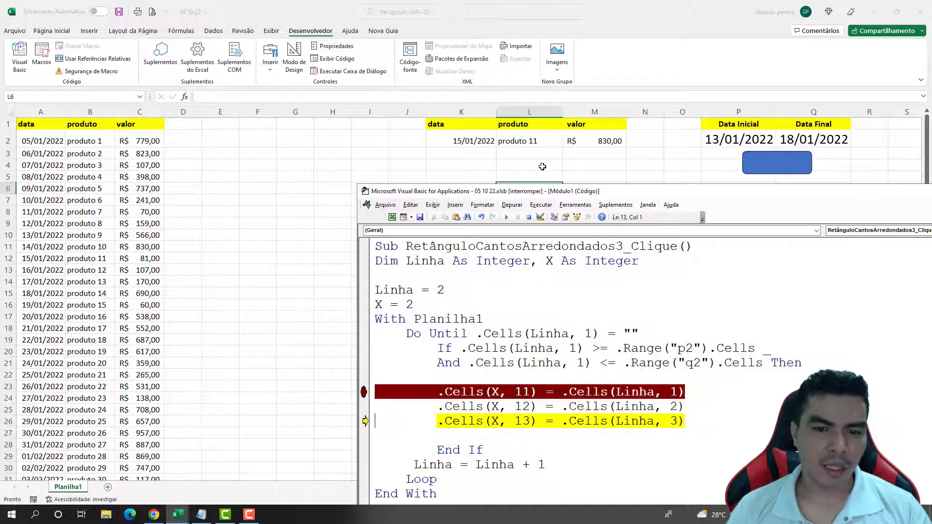
key("F8")
key("F8")
key("F8")
key("F8")
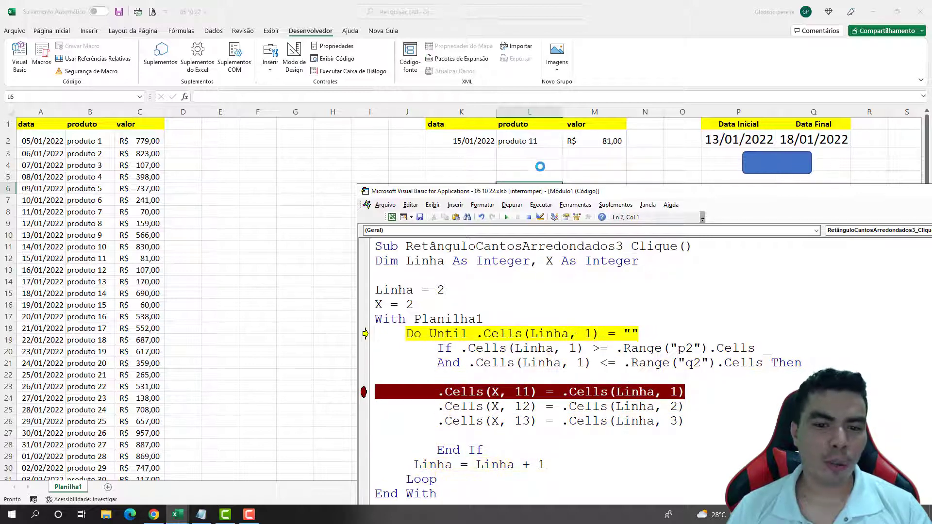
key("F8")
key("F8")
key("F8")
key("F8")
key("F8")
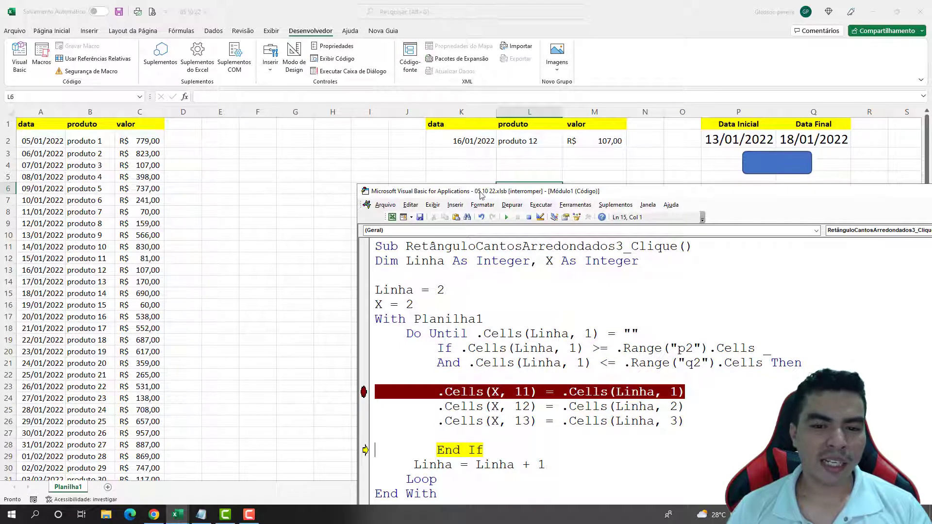
key("F8")
key("F8")
key("F8")
key("F8")
key("F8")
key("F8")
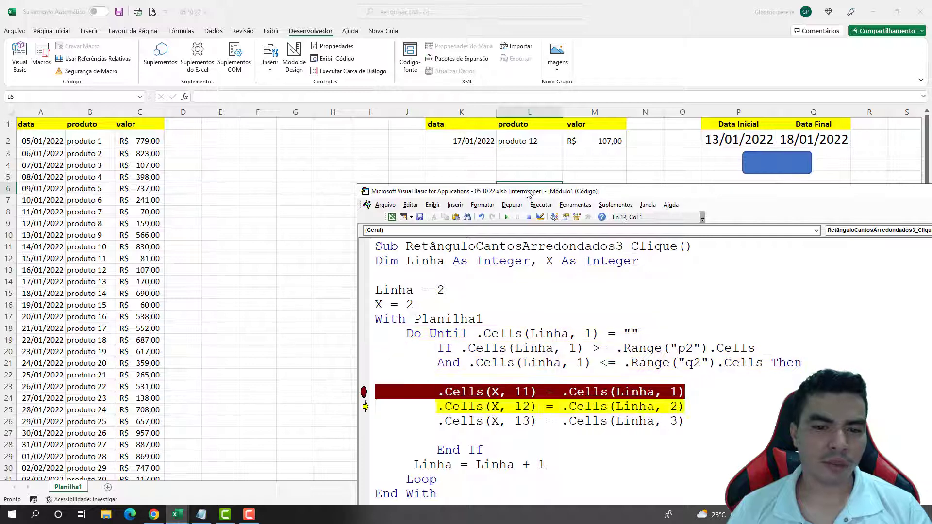
key("F8")
key("F8")
key("F8")
key("F8")
key("F8")
key("F8")
key("F8")
key("F8")
key("F8")
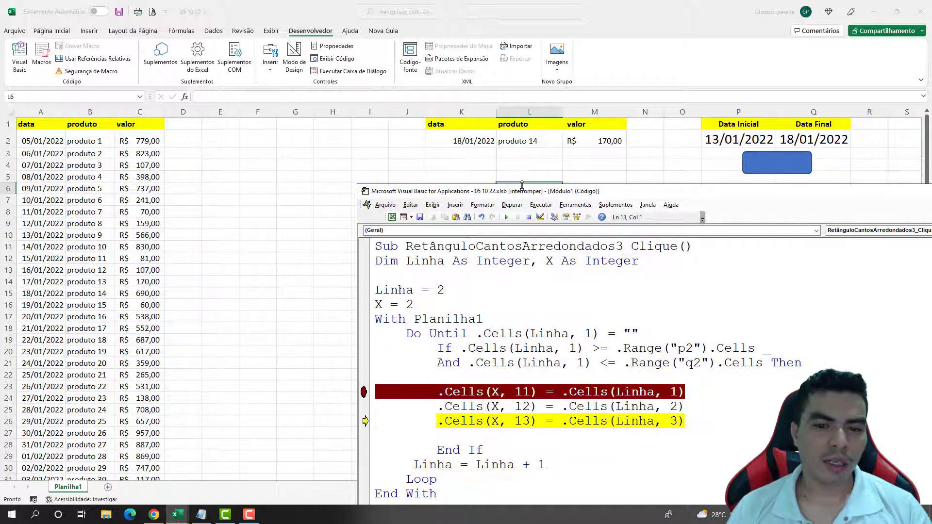
key("F8")
key("F8")
key("F8")
key("F8")
key("F8")
key("F8")
key("F8")
key("F8")
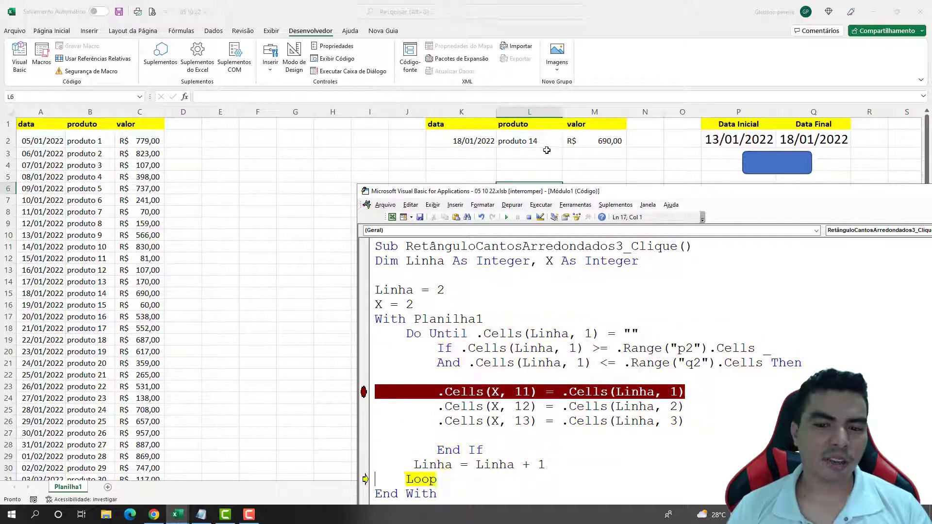
key("F8")
key("F8")
key("F8")
key("F8")
key("F8")
key("F8")
key("F8")
key("F8")
key("F8")
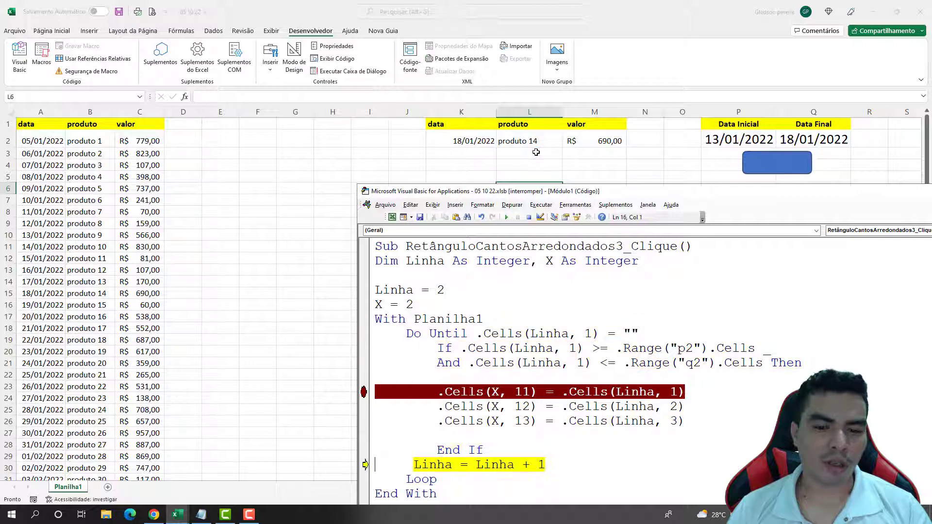
key("F8")
key("F8")
key("F8")
left_click_drag(528, 191, 379, 137)
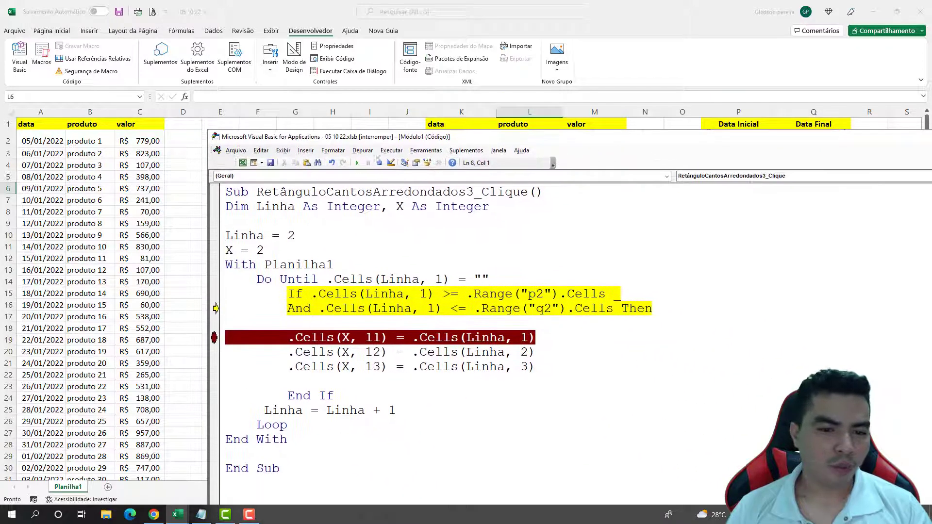
Stop the debug run, remove the breakpoint, and add X = X + 1 after the copy lines.
left_click(379, 164)
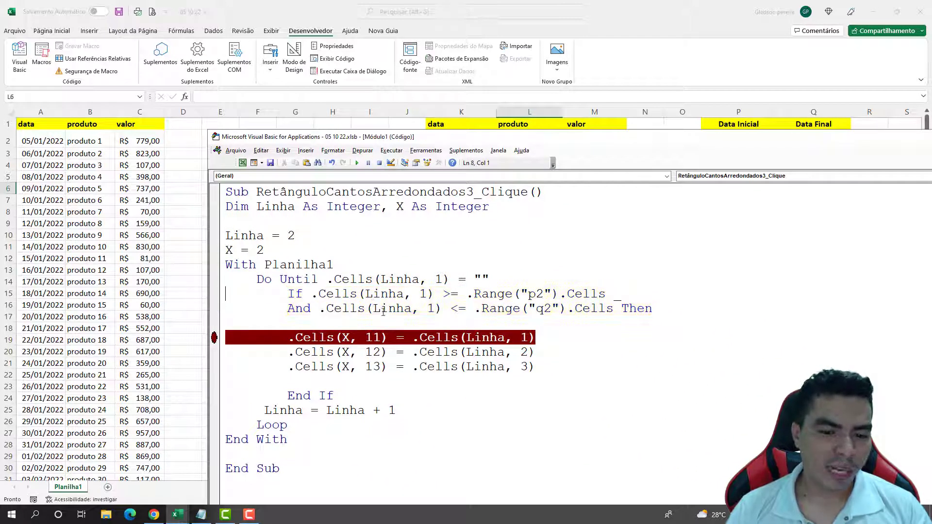
left_click(218, 342)
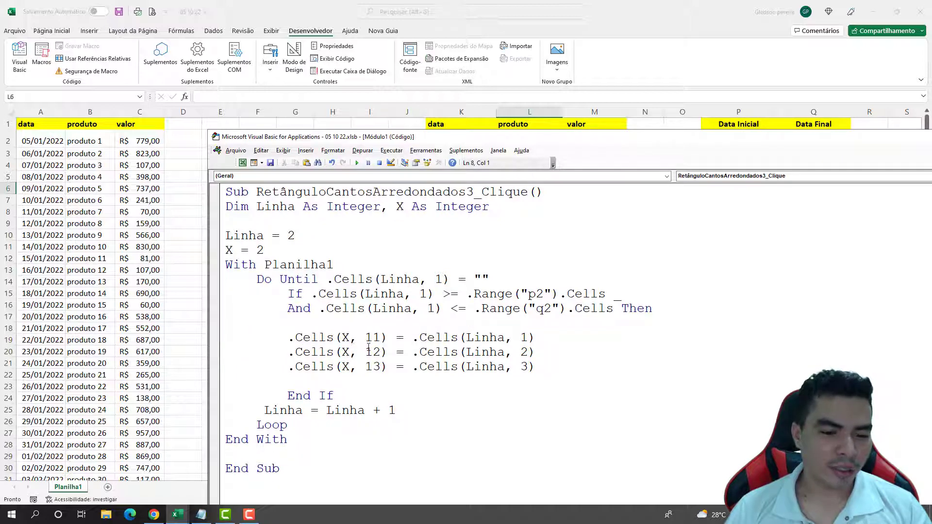
double_click(345, 337)
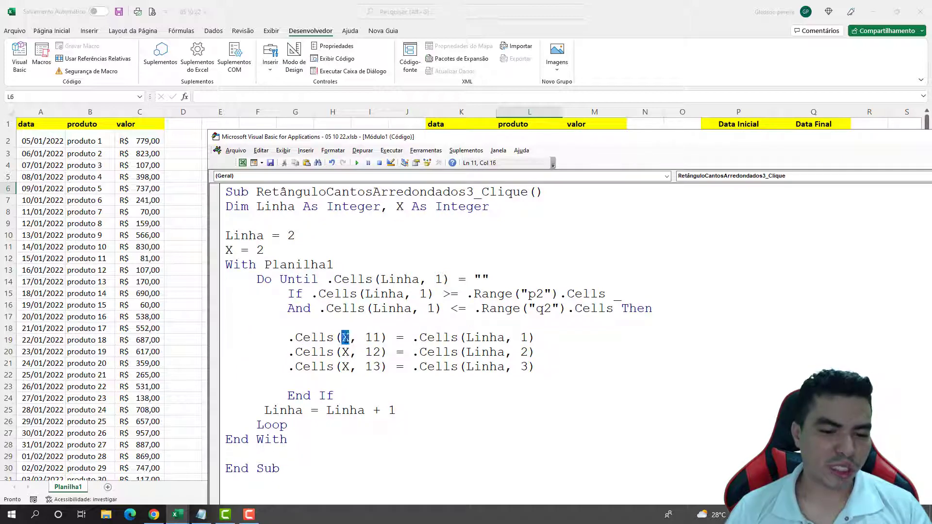
double_click(229, 250)
double_click(259, 250)
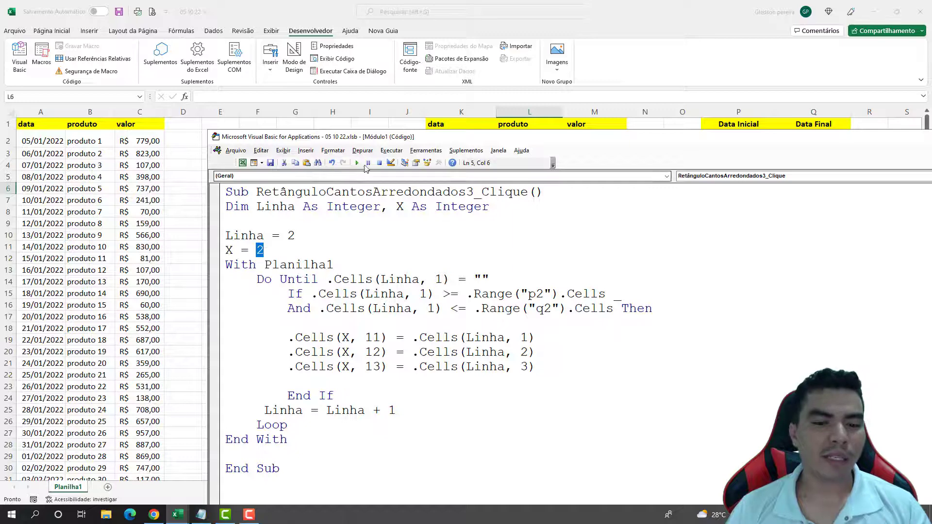
mouse_move(367, 142)
left_mouse_down()
mouse_move(395, 221)
mouse_move(404, 179)
left_mouse_up()
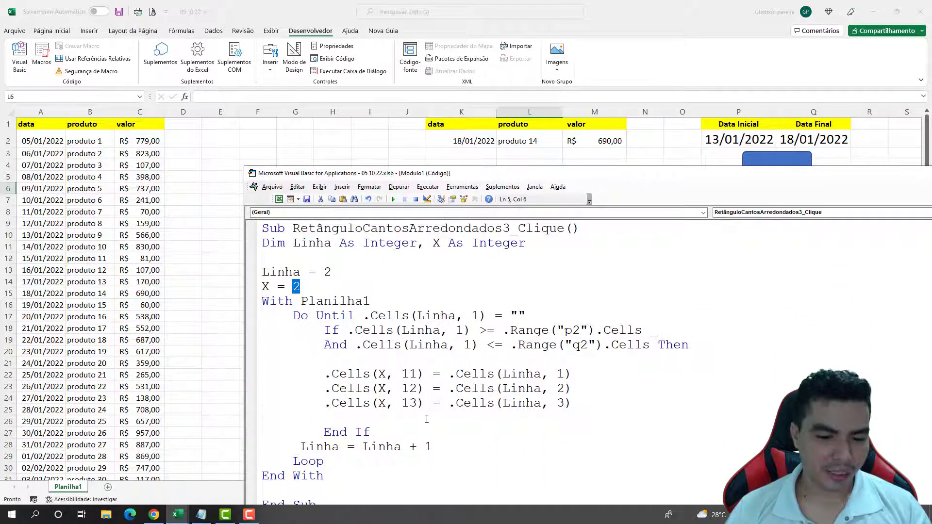
left_click(366, 416)
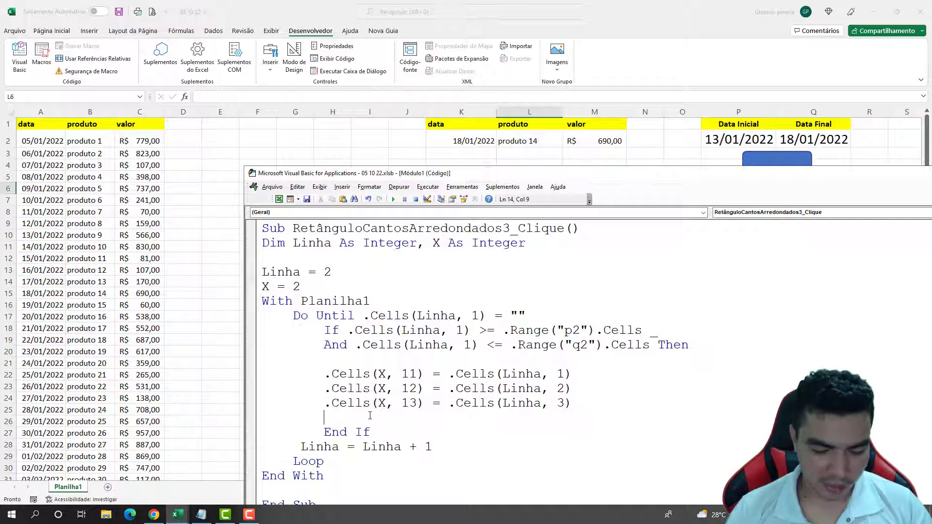
type("x= x ")
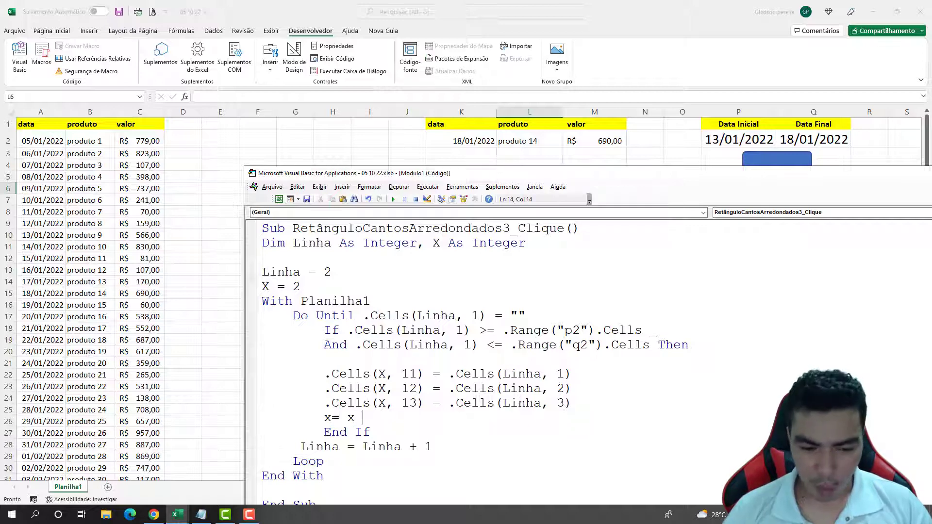
type("+1")
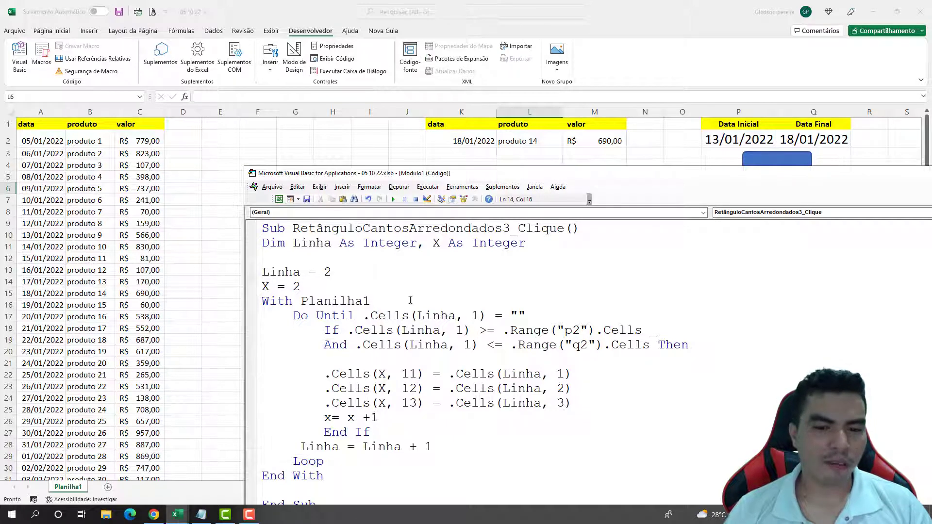
Clear the old results in K2:M3 on the worksheet.
left_click(388, 153)
left_click_drag(454, 142, 598, 150)
key("Delete")
left_click(630, 247)
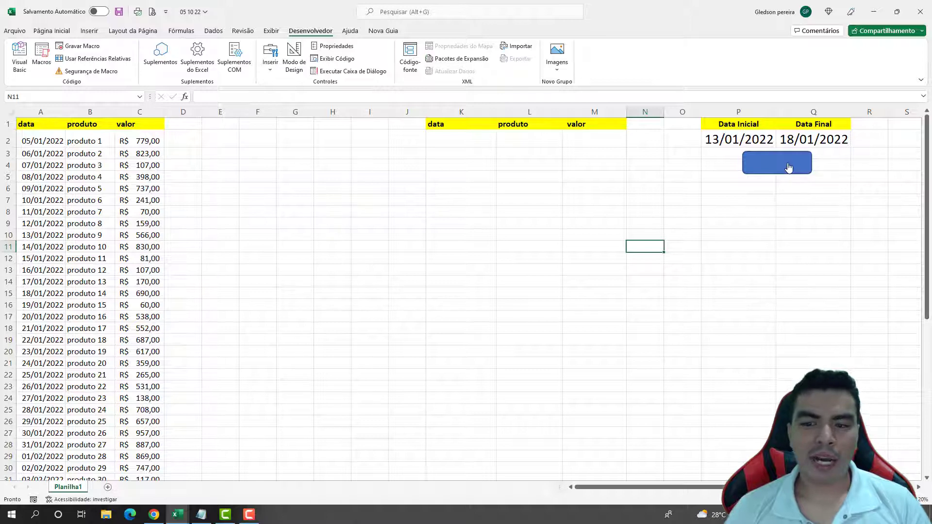
Run the macro and confirm it fills six matching rows in K2:M7.
left_click(787, 167)
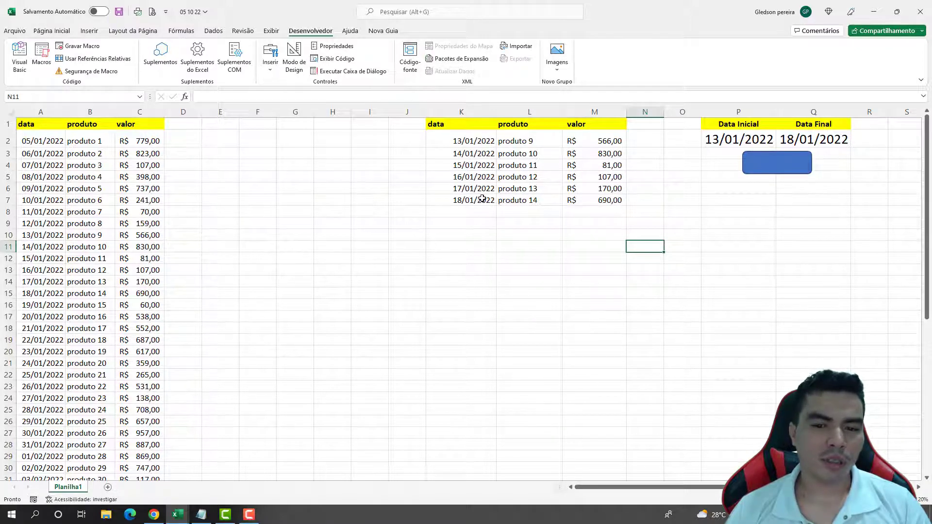
left_click(13, 63)
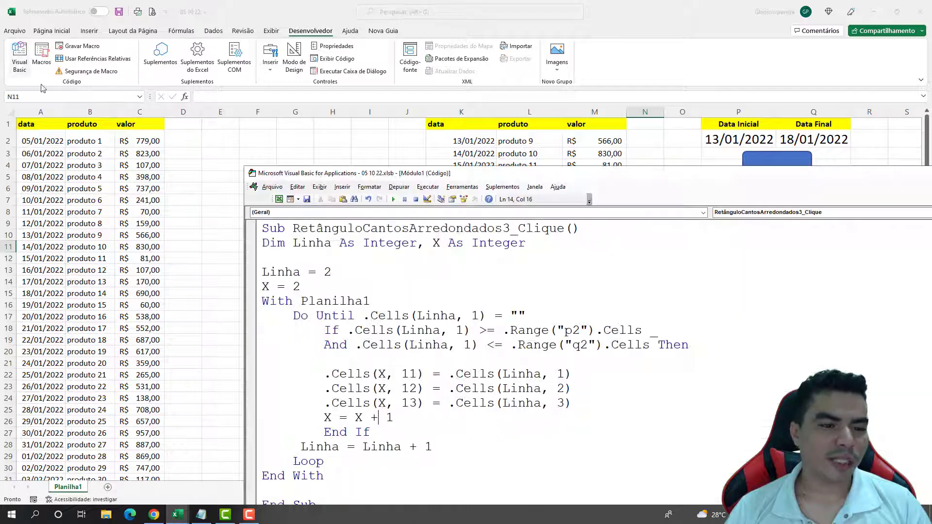
left_click(394, 152)
Change Data Final to 18/02/2022 and clear the K2:M7 results.
left_click(788, 141)
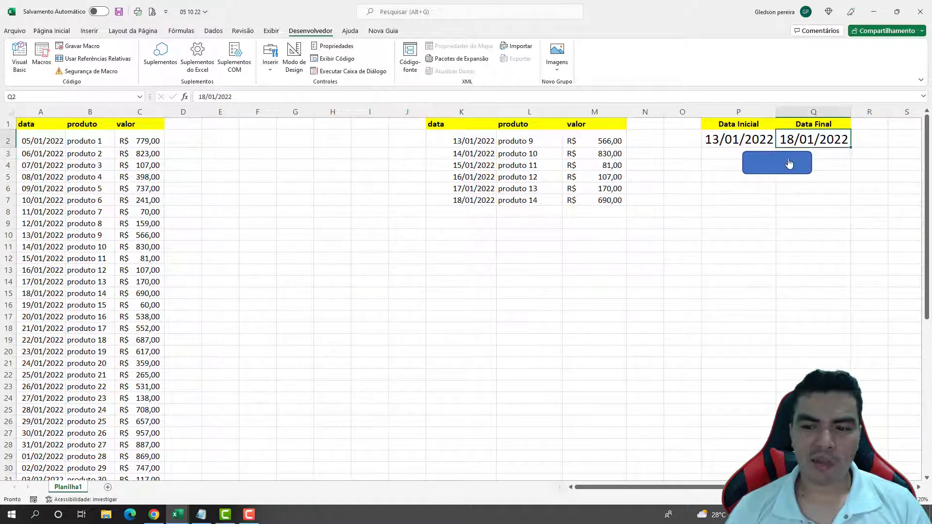
left_click(212, 98)
key("BackSpace")
type("2")
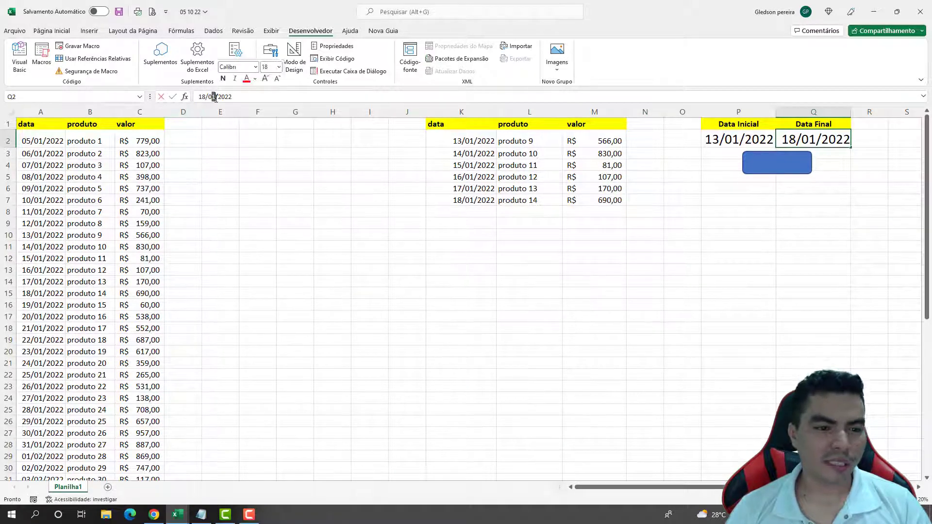
left_click(479, 270)
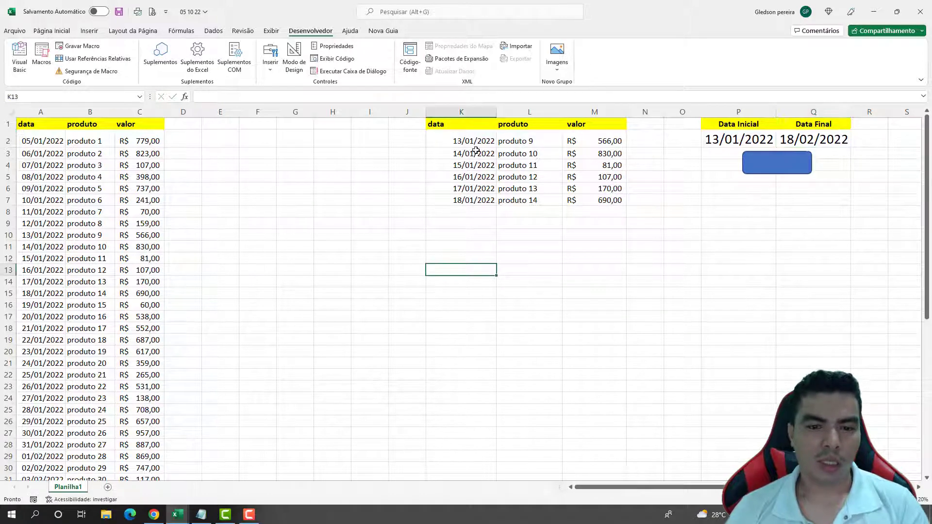
left_click_drag(456, 140, 578, 200)
key("Delete")
left_click(554, 270)
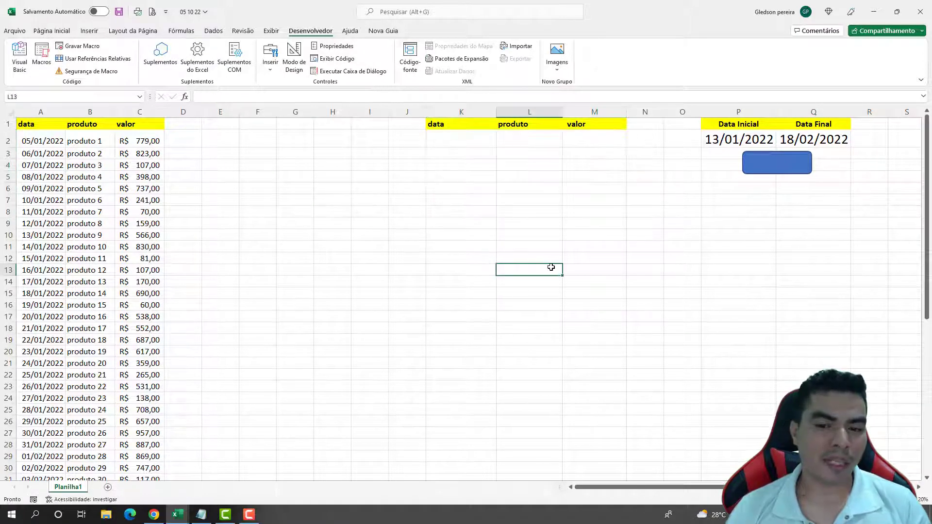
Run the macro and scroll to confirm rows from 13/01/2022 through 09/02/2022 produto 36.
left_click(775, 172)
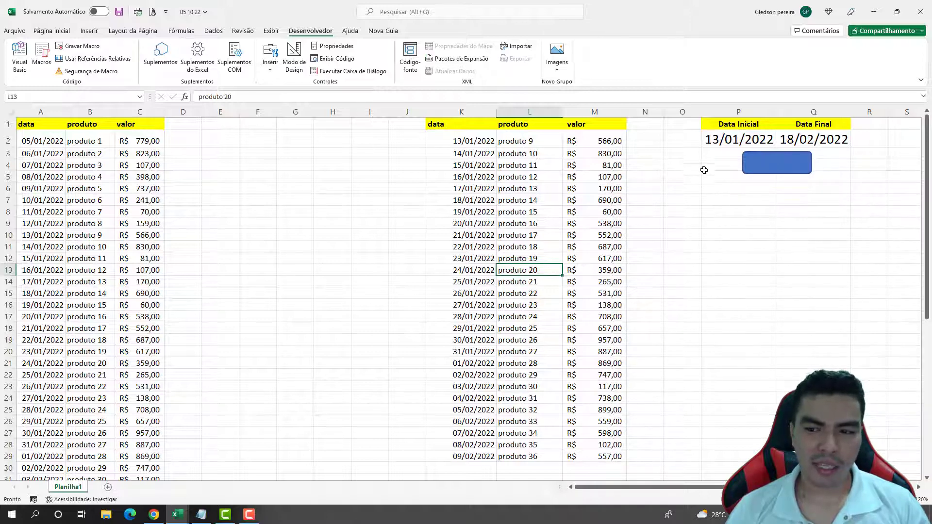
left_click(465, 456)
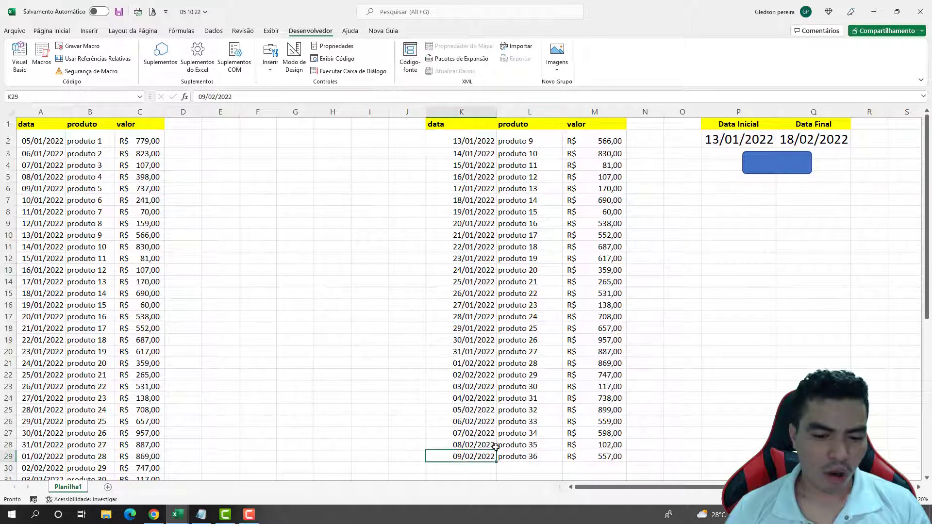
scroll(488, 437, "down", 1)
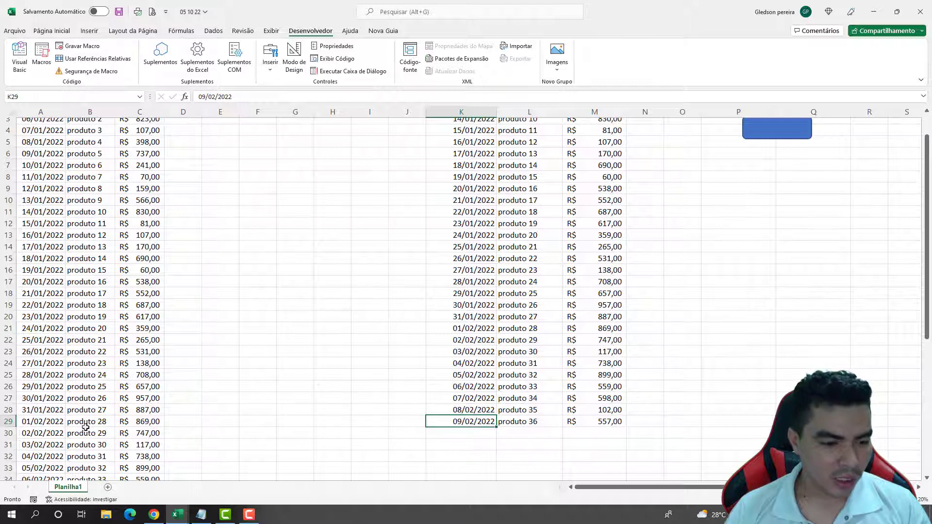
scroll(61, 418, "down", 1)
scroll(61, 416, "down", 2)
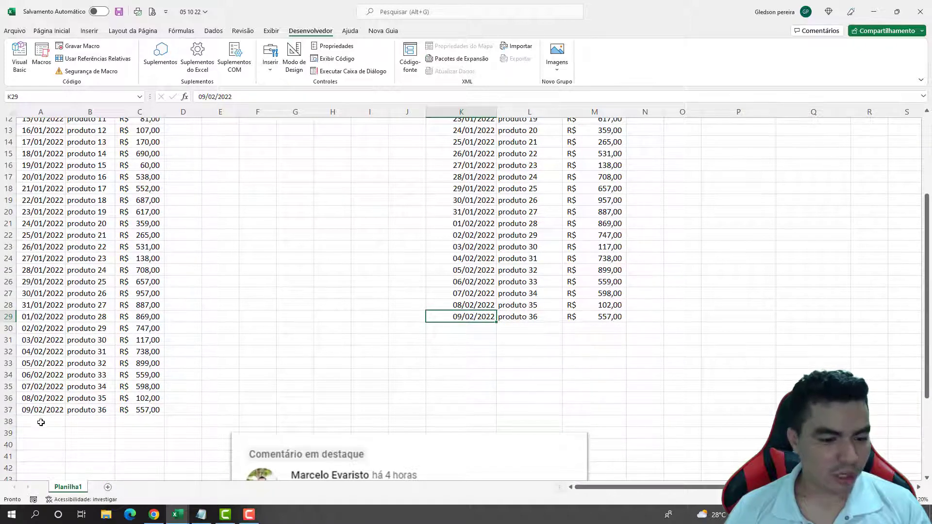
scroll(32, 394, "down", 1)
scroll(198, 373, "down", 4)
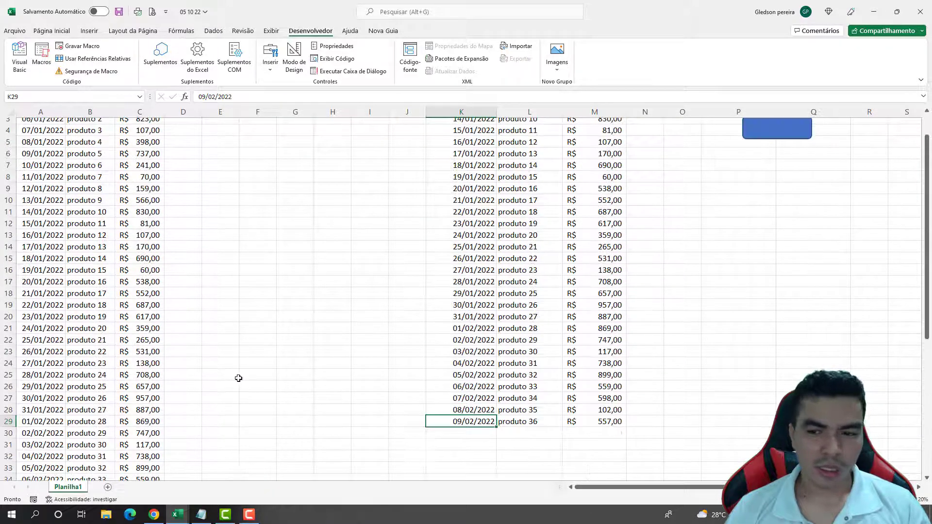
scroll(239, 376, "up", 1)
left_click(792, 142)
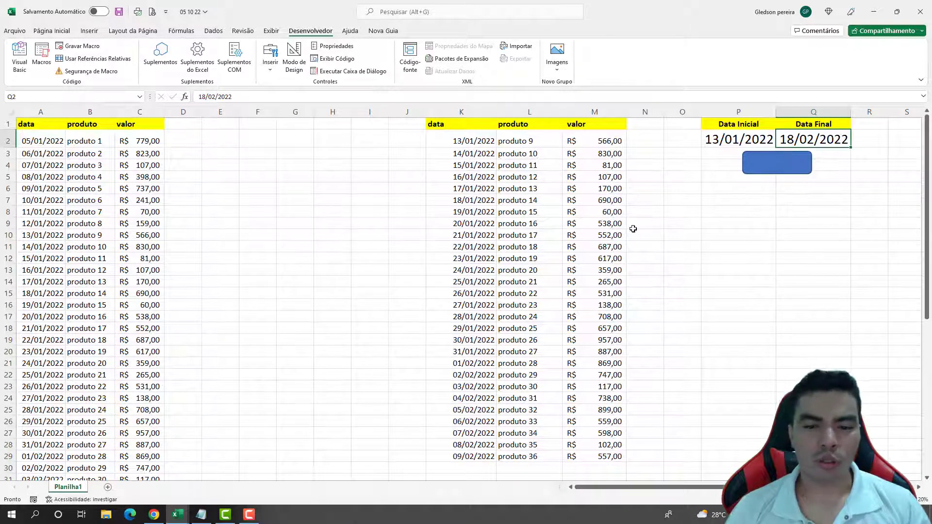
Reopen the VBA editor to review the finished date-filter click macro.
left_click(20, 59)
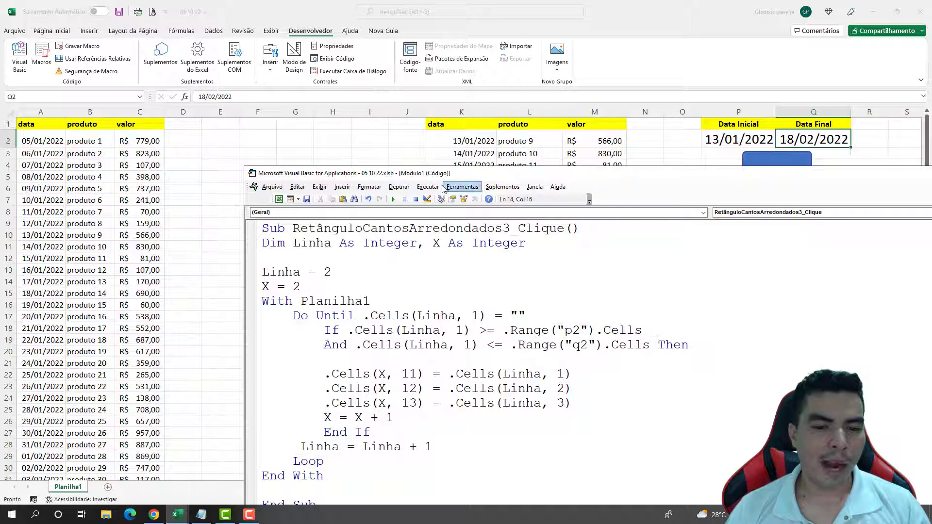
left_click_drag(435, 156, 422, 140)
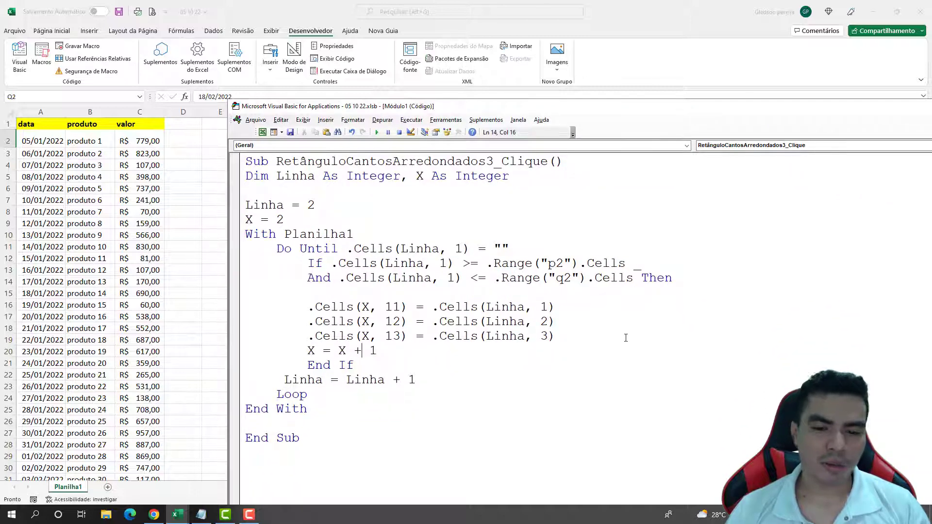